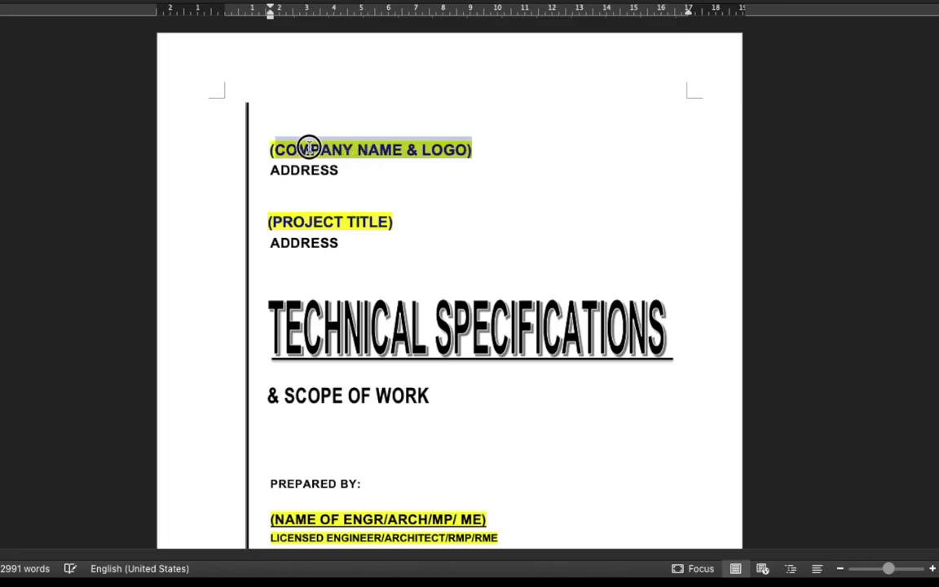
Replace the company placeholder with JUNGZKIE CONSTRUCTION, its address with ZAMBOANGA, and enter the project title.
{"action": "left_click", "coordinate": [266, 148]}
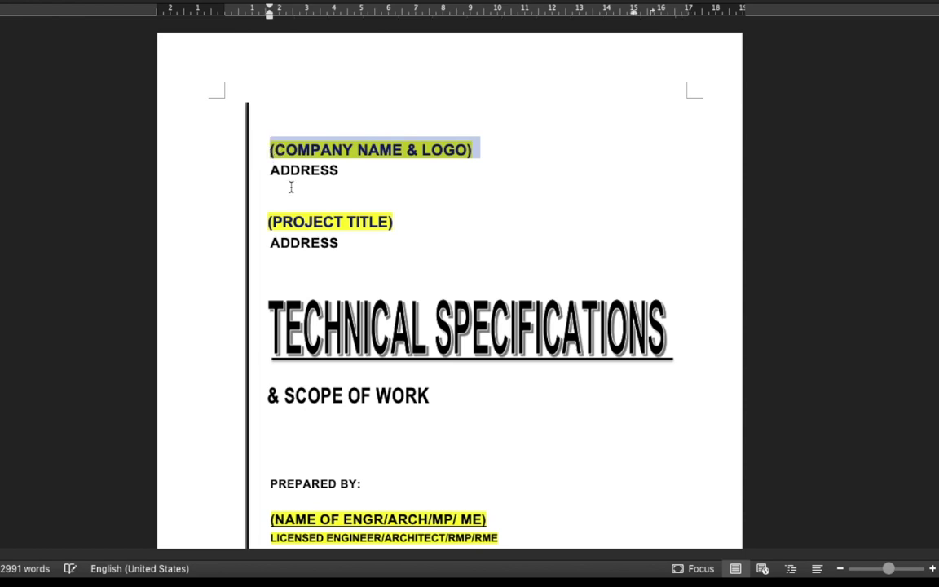
{"action": "type", "text": "JUNGZKIE"}
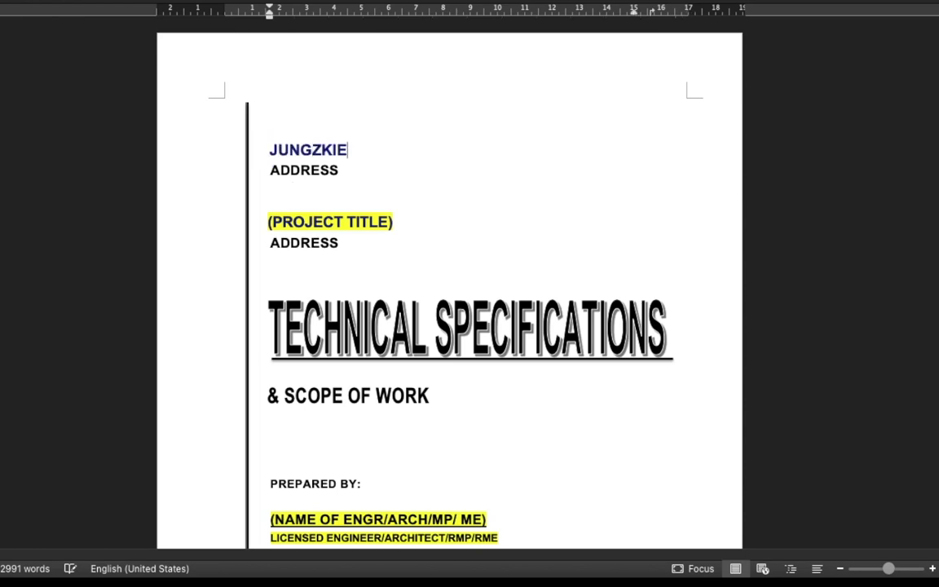
{"action": "type", "text": " CONSTR"}
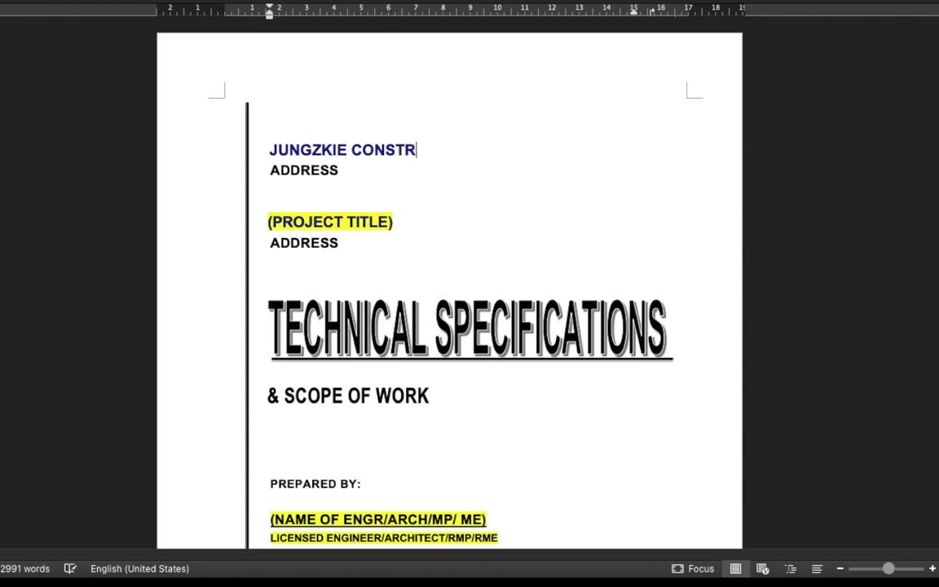
{"action": "type", "text": "UCTION"}
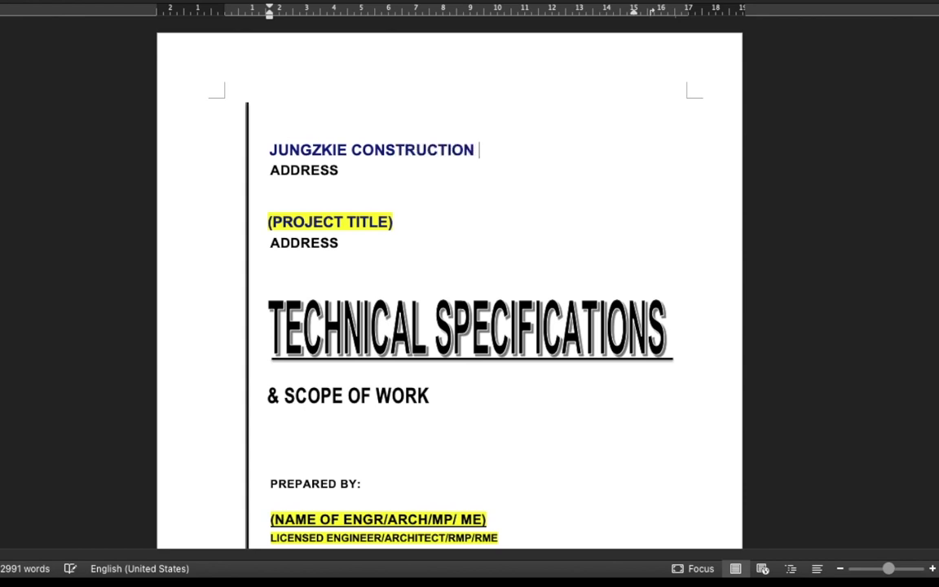
{"action": "left_click_drag", "start_coordinate": [357, 169], "coordinate": [281, 179]}
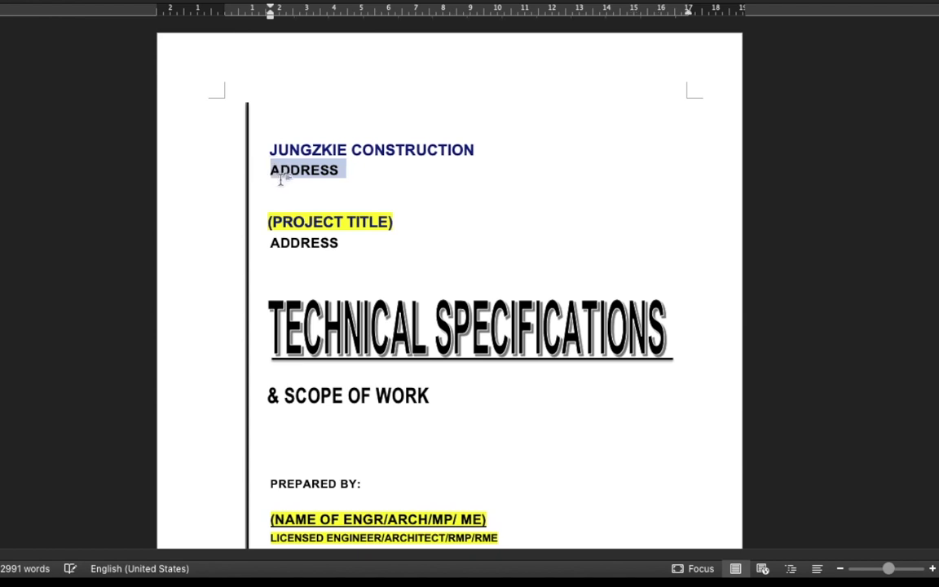
{"action": "type", "text": "ZAMBOANGA CITY"}
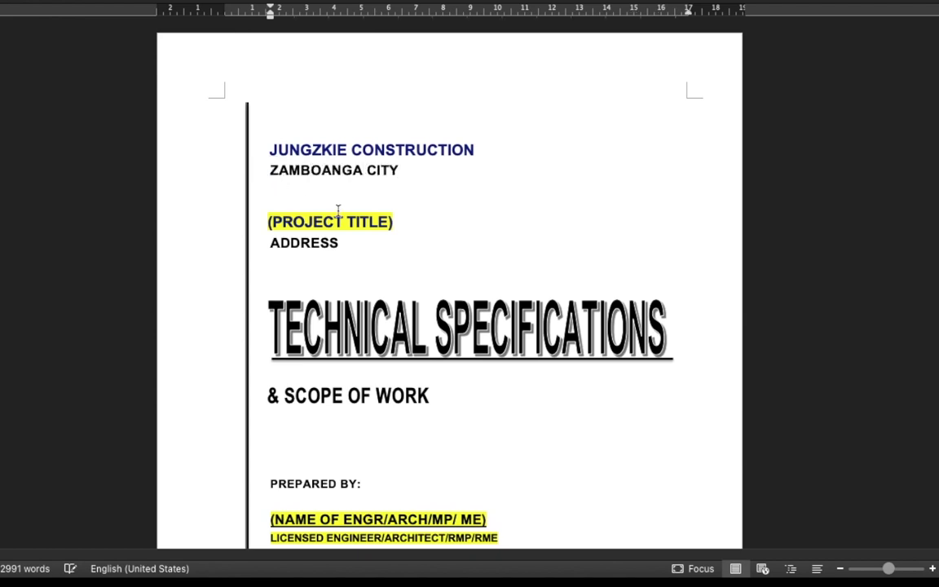
{"action": "type", "text": "PROPOSED"}
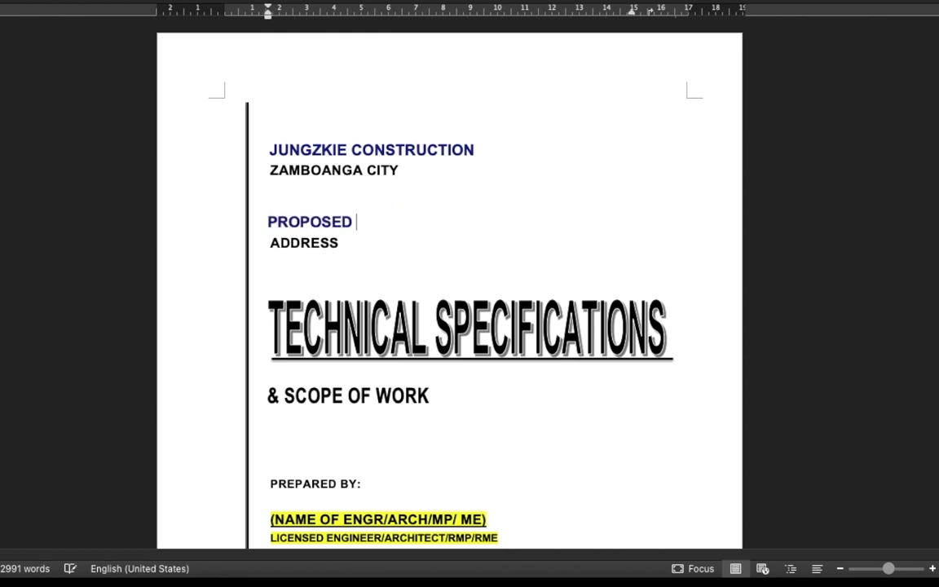
{"action": "type", "text": " TWO STO"}
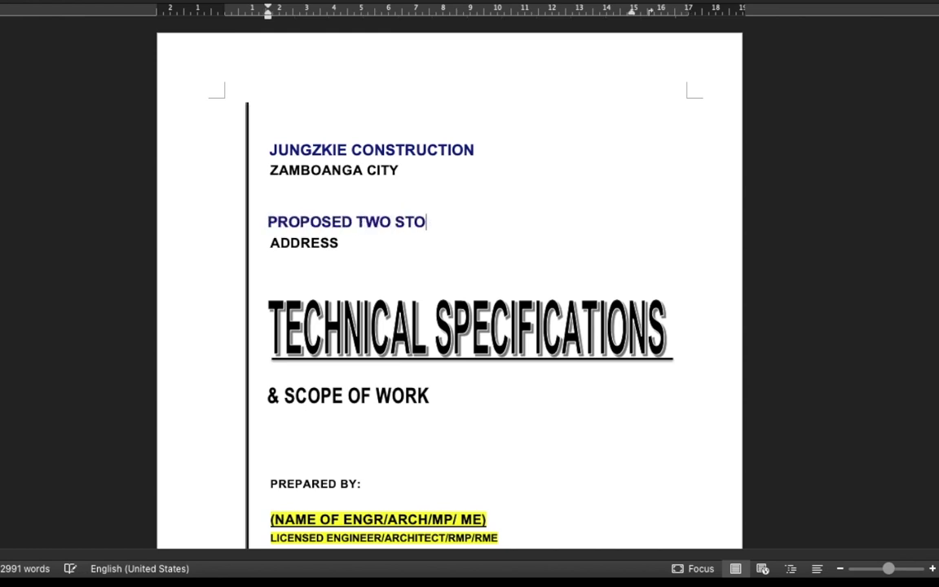
{"action": "type", "text": "REY COMMERC"}
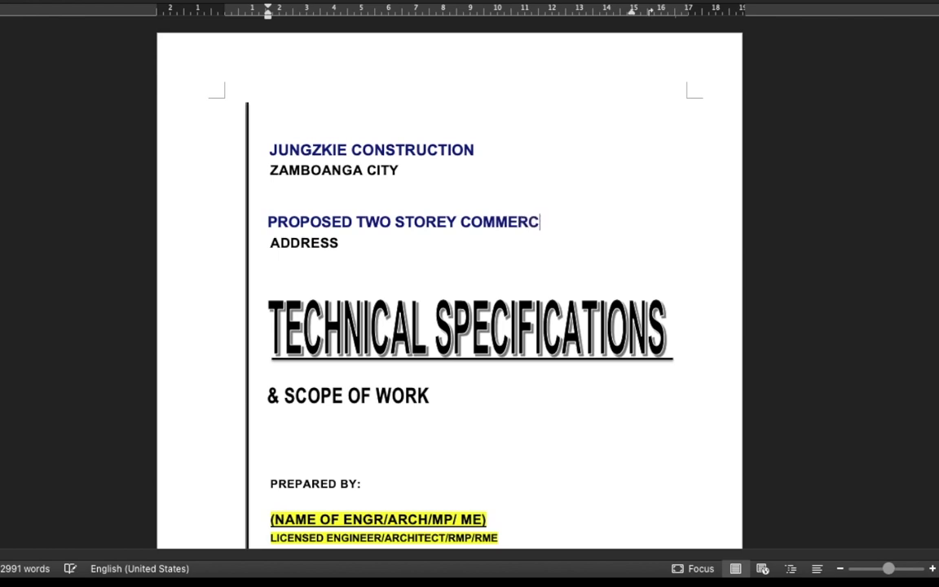
{"action": "type", "text": "IAL BUILDING"}
Fill the address under the project title with ZAMBOANGA CITY and select the engineer name placeholder.
{"action": "key", "text": "shift+Home"}
{"action": "left_click_drag", "start_coordinate": [341, 241], "coordinate": [272, 236]}
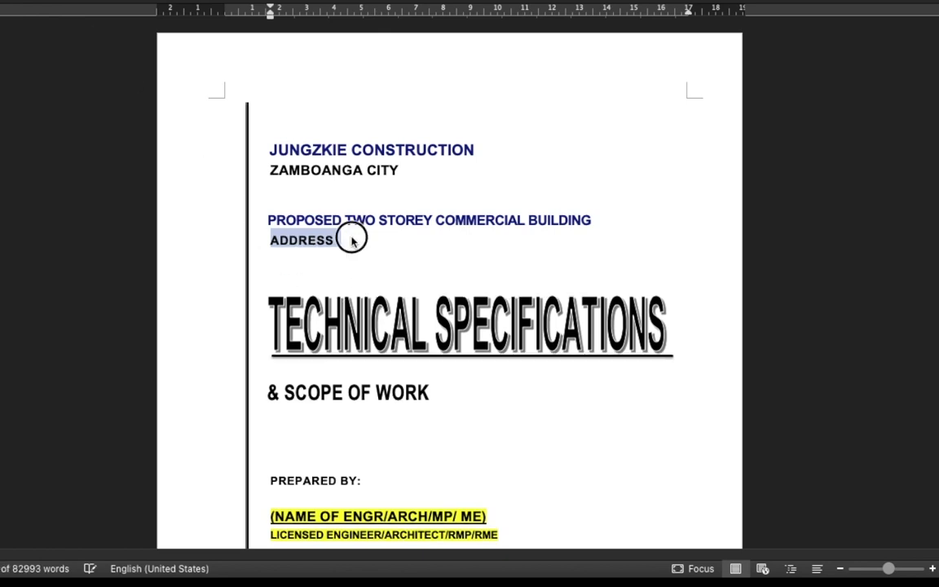
{"action": "left_click_drag", "start_coordinate": [344, 237], "coordinate": [278, 247]}
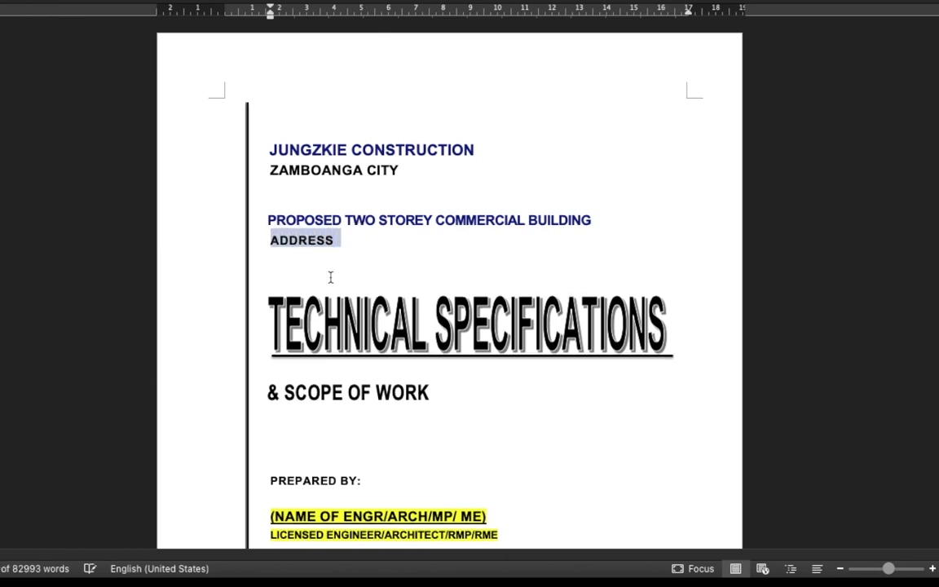
{"action": "type", "text": "ZAMBOANGA CI"}
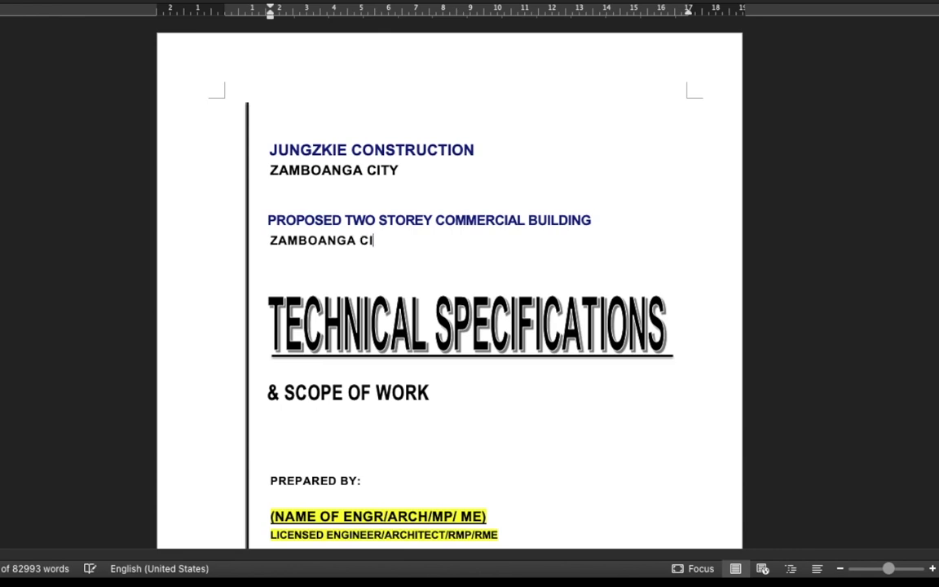
{"action": "scroll", "coordinate": [448, 326], "scroll_direction": "down", "scroll_amount": 3}
{"action": "left_click_drag", "start_coordinate": [487, 291], "coordinate": [270, 291]}
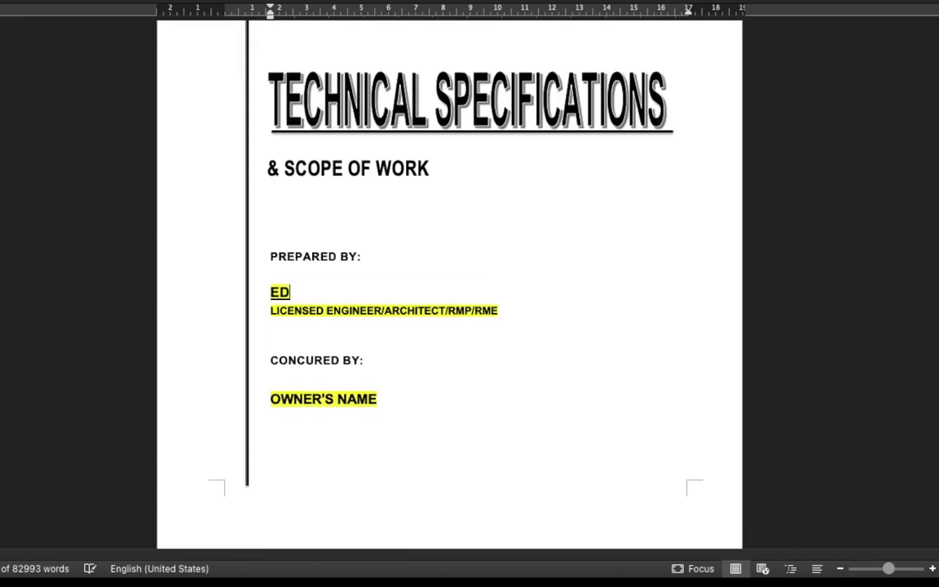
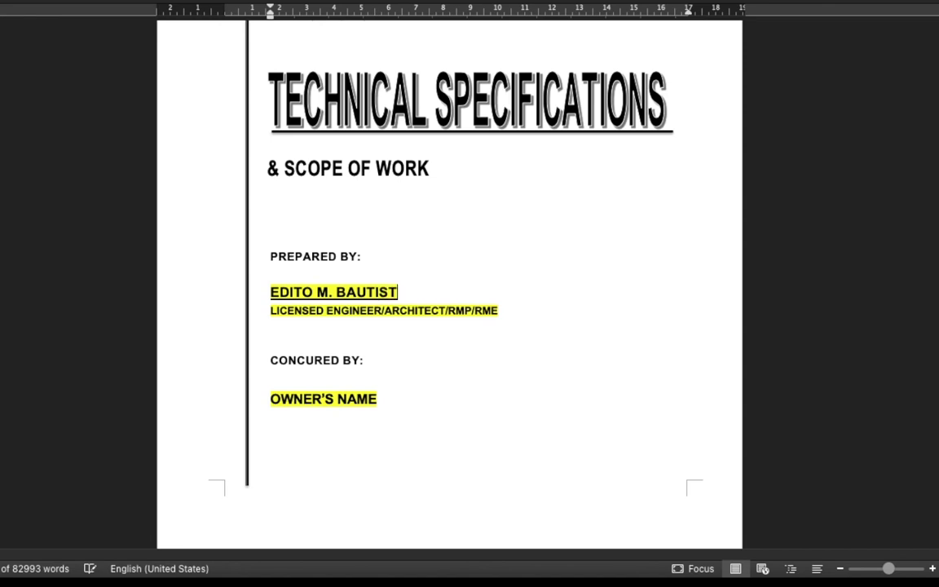
Enter the engineer's full name and retype the licence line as LICENSED CIVIL ENGINEER.
{"action": "key", "text": "Down"}
{"action": "key", "text": "Home"}
{"action": "key", "text": "shift+End"}
{"action": "type", "text": "LICENSED E"}
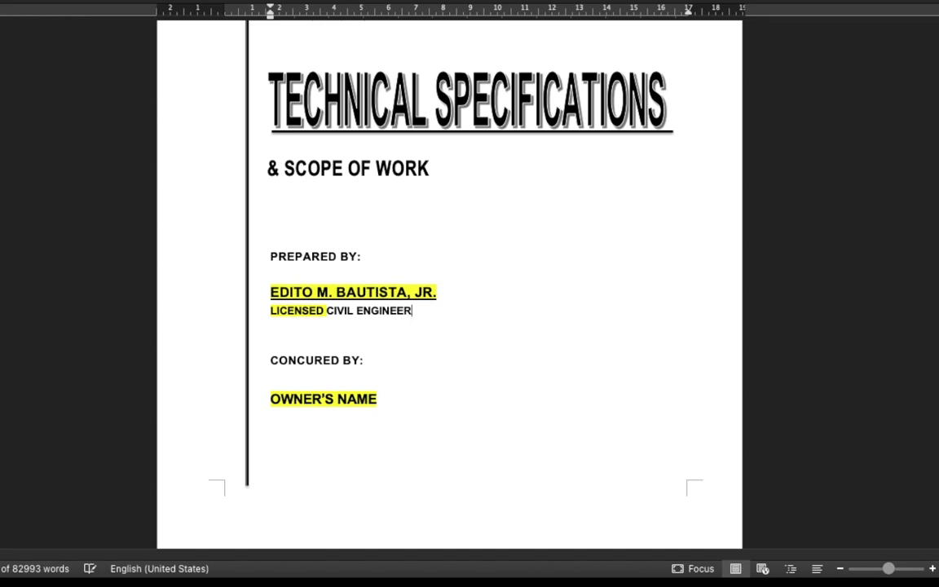
Replace the OWNER'S NAME placeholder with the owner's name.
{"action": "triple_click", "coordinate": [322, 398]}
{"action": "type", "text": "J"}
{"action": "scroll", "coordinate": [449, 294], "scroll_direction": "down", "scroll_amount": 1}
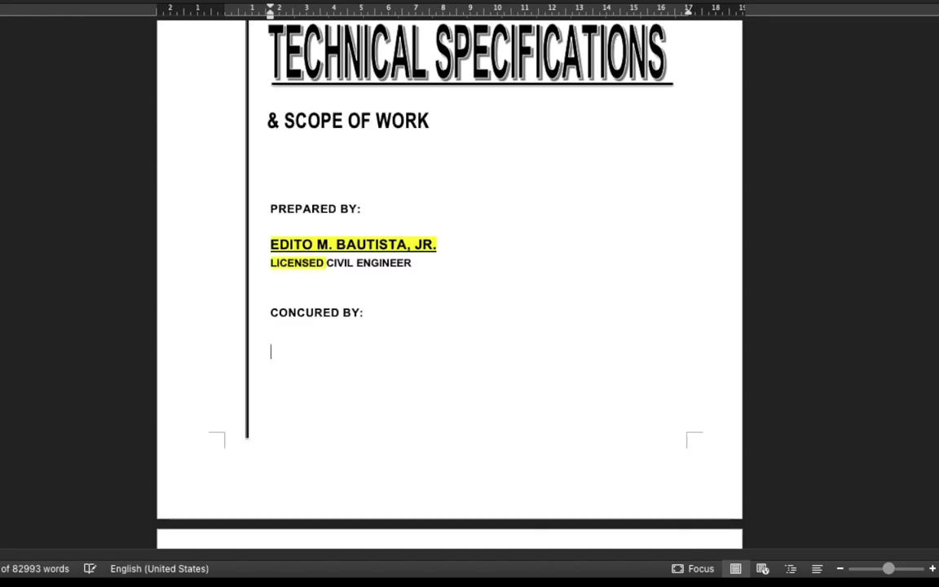
{"action": "type", "text": "UA"}
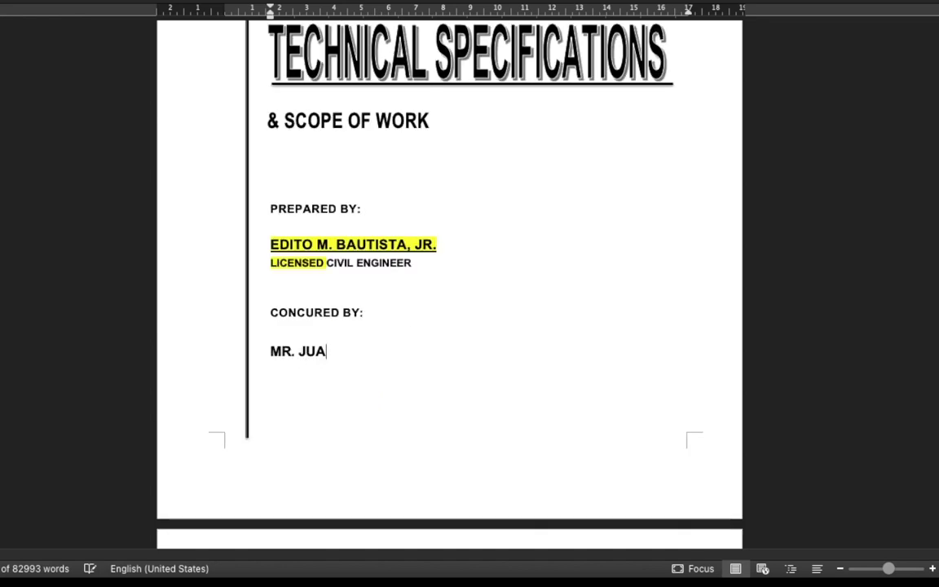
{"action": "type", "text": "N DELA CRUZ"}
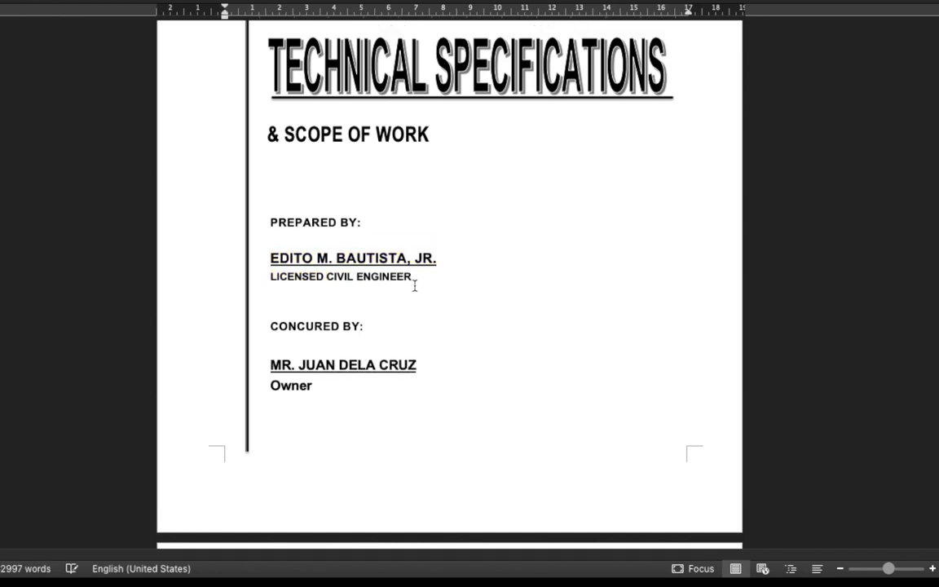
{"action": "scroll", "coordinate": [412, 283], "scroll_direction": "up", "scroll_amount": 5}
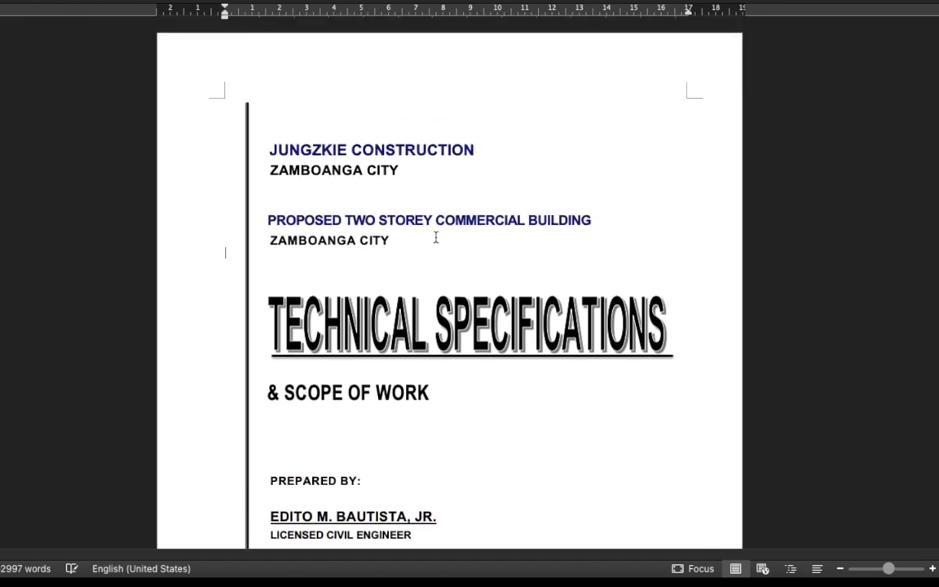
{"action": "scroll", "coordinate": [436, 237], "scroll_direction": "down", "scroll_amount": 2}
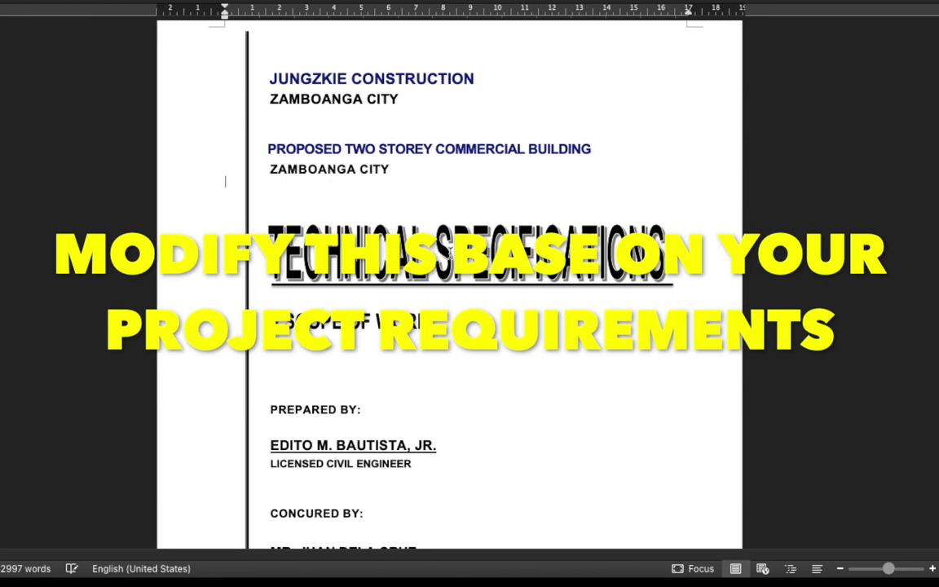
{"action": "scroll", "coordinate": [438, 246], "scroll_direction": "down", "scroll_amount": 11}
{"action": "scroll", "coordinate": [465, 263], "scroll_direction": "down", "scroll_amount": 6}
{"action": "scroll", "coordinate": [465, 263], "scroll_direction": "down", "scroll_amount": 1}
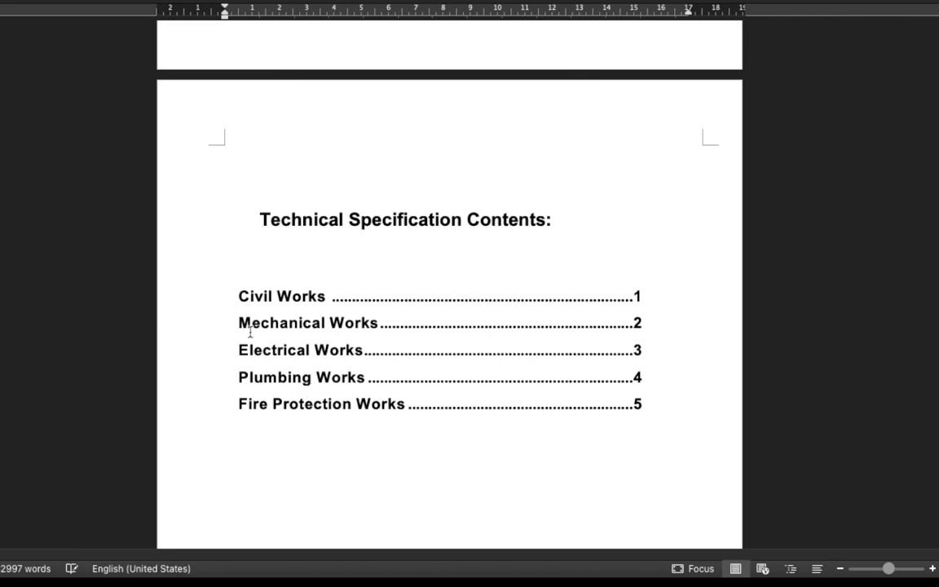
{"action": "left_click_drag", "start_coordinate": [242, 295], "coordinate": [343, 323]}
{"action": "left_click_drag", "start_coordinate": [253, 350], "coordinate": [330, 357]}
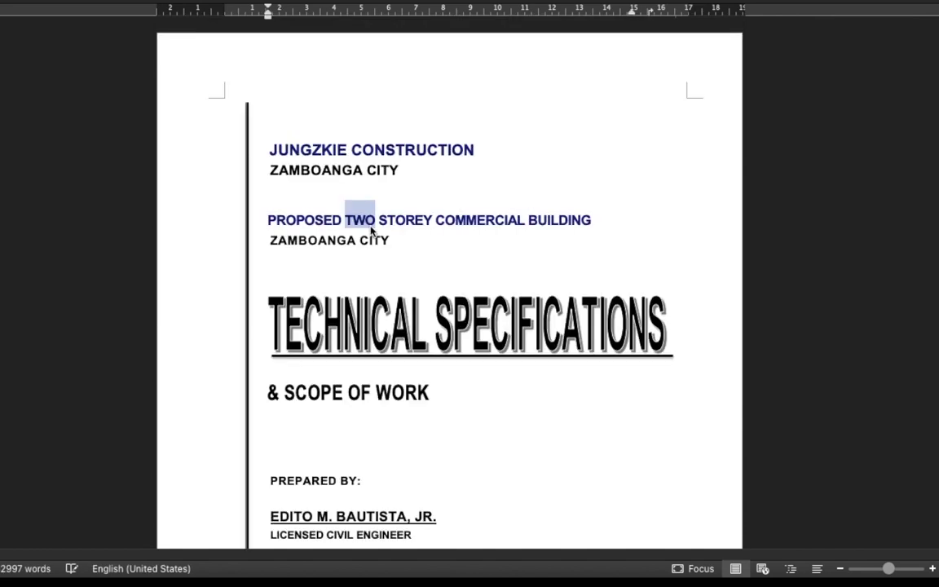
Swap TWO for ONE and COMMERCIAL for RESIDENTIAL in the project title.
{"action": "type", "text": "on"}
{"action": "key", "text": "BackSpace"}
{"action": "key", "text": "BackSpace"}
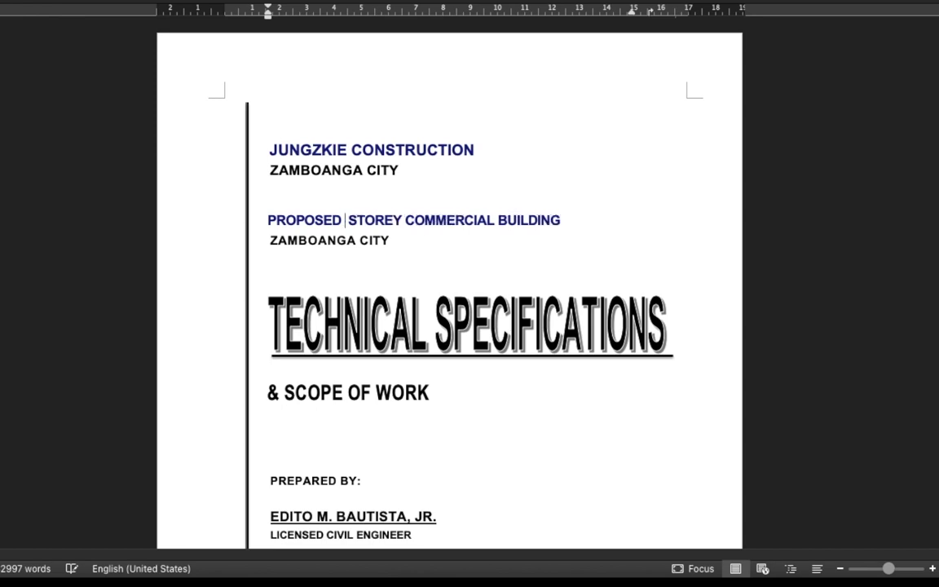
{"action": "type", "text": "ONE"}
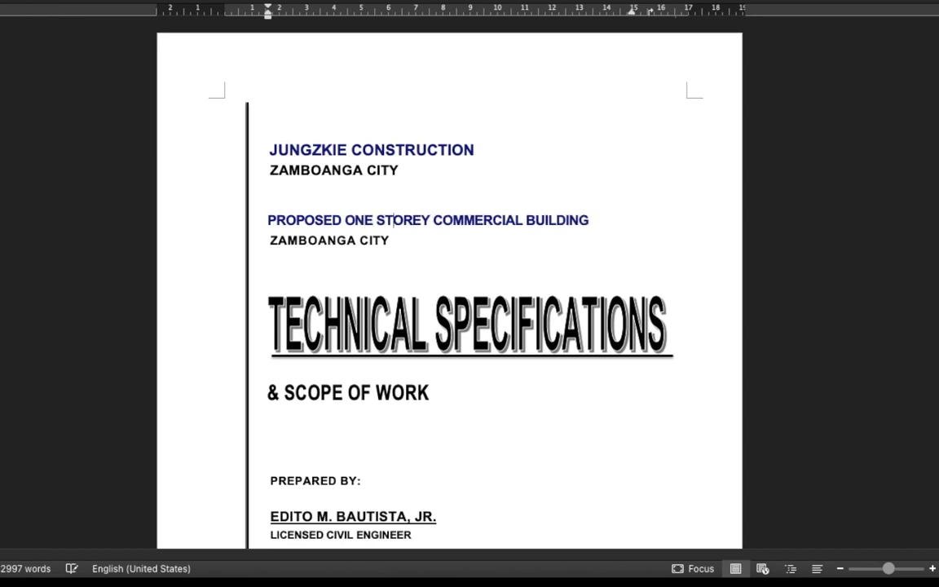
{"action": "key", "text": "shift+Right"}
{"action": "key", "text": "shift+Right"}
{"action": "key", "text": "shift+Right"}
{"action": "key", "text": "shift+Right"}
{"action": "key", "text": "shift+Right"}
{"action": "key", "text": "shift+Right"}
{"action": "key", "text": "shift+Right"}
{"action": "key", "text": "shift+Right"}
{"action": "key", "text": "shift+Right"}
{"action": "key", "text": "shift+Right"}
{"action": "type", "text": "RESIDENTIAL"}
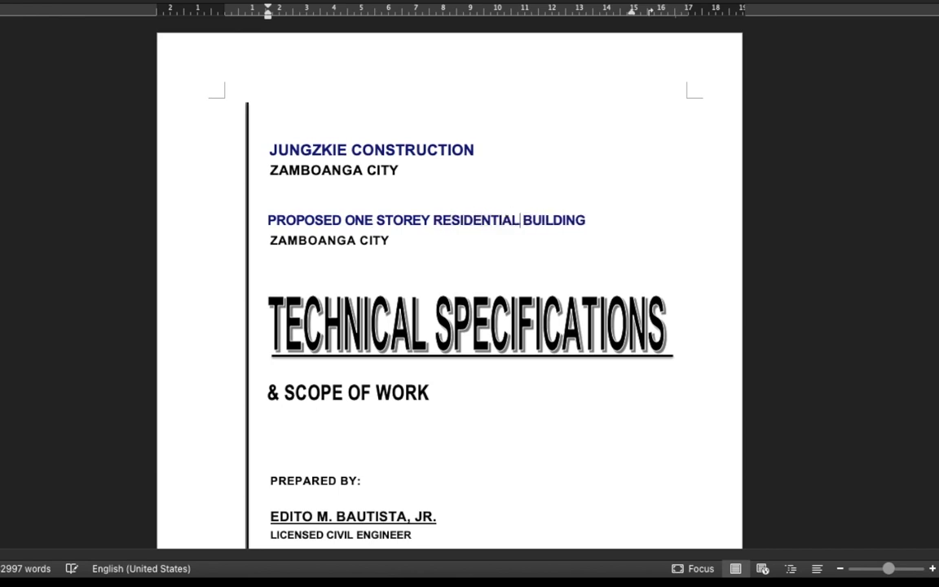
{"action": "scroll", "coordinate": [415, 286], "scroll_direction": "down", "scroll_amount": 10}
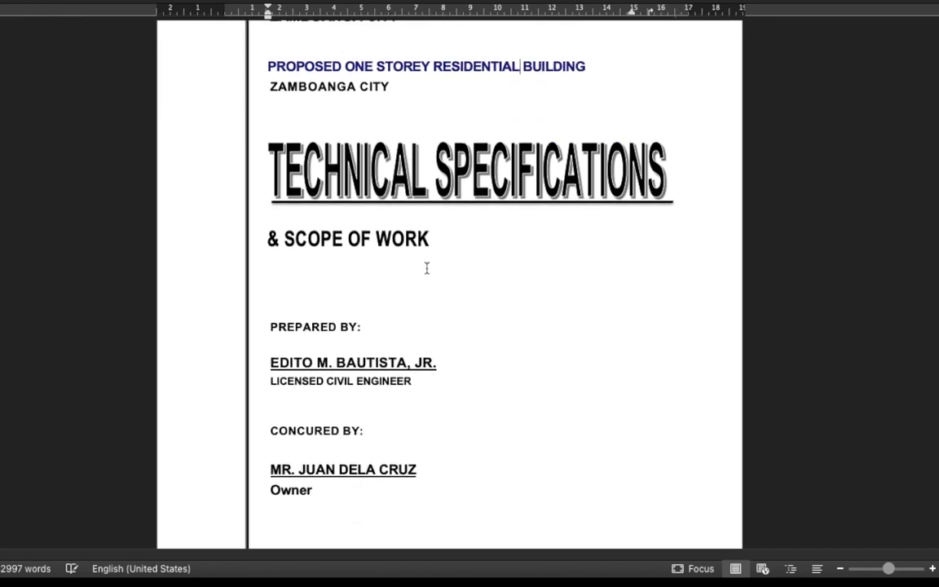
Delete the Mechanical Works and Fire Protection Works lines from the contents list.
{"action": "scroll", "coordinate": [425, 269], "scroll_direction": "down", "scroll_amount": 3}
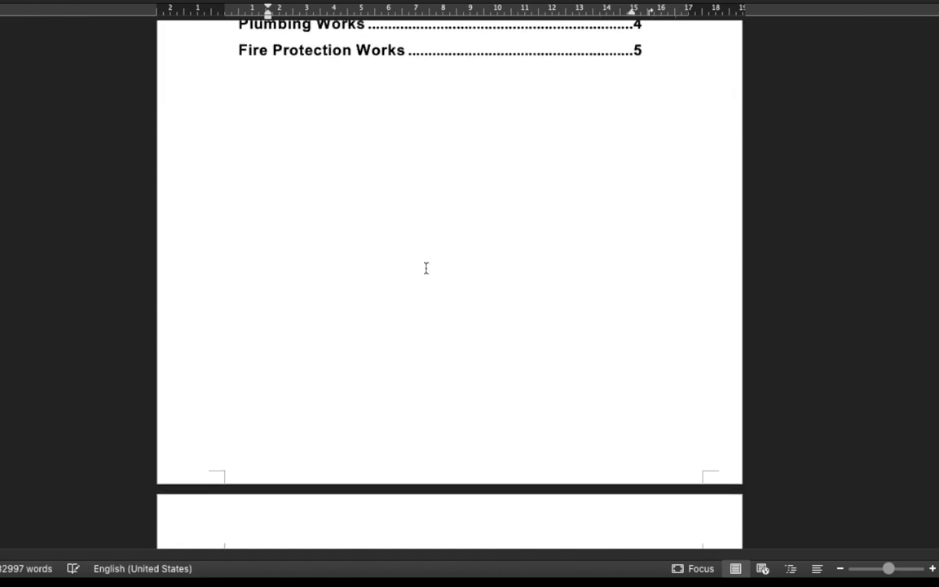
{"action": "scroll", "coordinate": [426, 266], "scroll_direction": "up", "scroll_amount": 3}
{"action": "left_click_drag", "start_coordinate": [223, 156], "coordinate": [640, 165]}
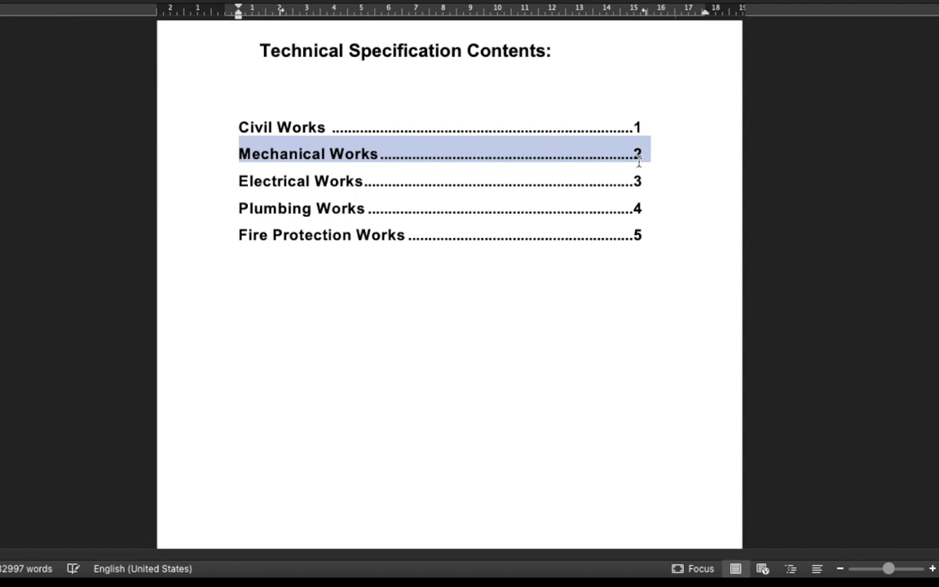
{"action": "key", "text": "Delete"}
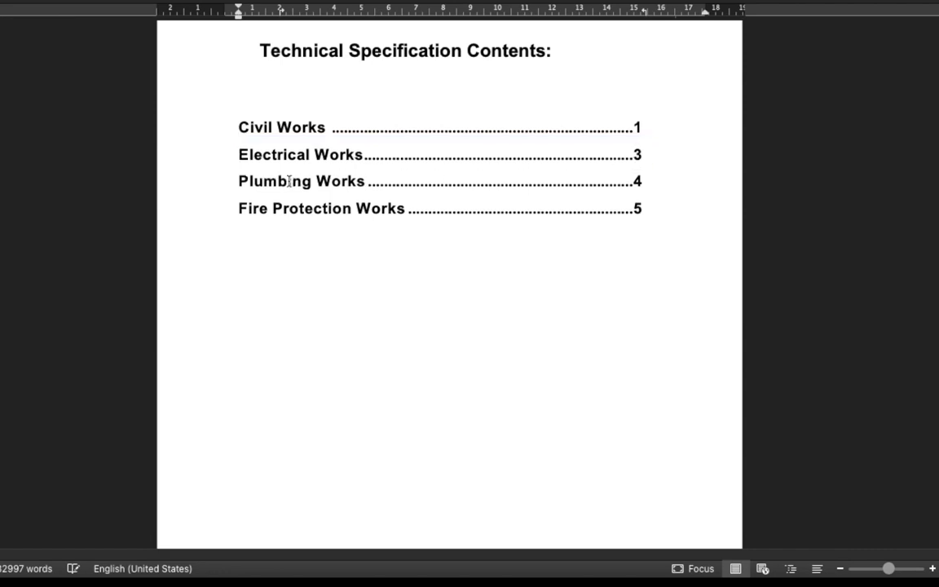
{"action": "left_click_drag", "start_coordinate": [233, 208], "coordinate": [651, 214]}
{"action": "key", "text": "Delete"}
Change Electrical Works' contents number from 3 to 2.
{"action": "double_click", "coordinate": [638, 155]}
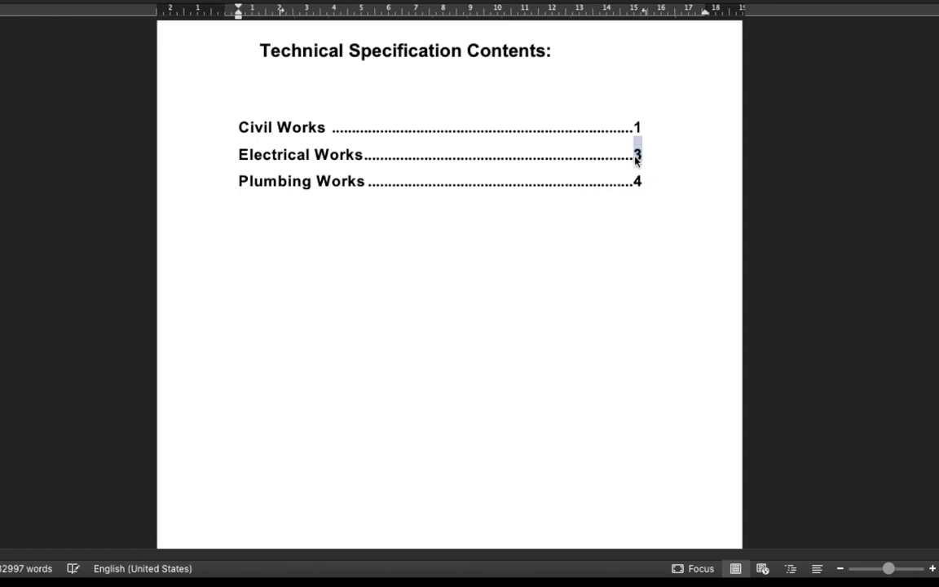
{"action": "type", "text": "2"}
{"action": "double_click", "coordinate": [638, 181]}
Set Plumbing Works' contents number to 3 and change the Electrical Works divider heading to Part 2.
{"action": "type", "text": "3"}
{"action": "scroll", "coordinate": [591, 224], "scroll_direction": "down", "scroll_amount": 5}
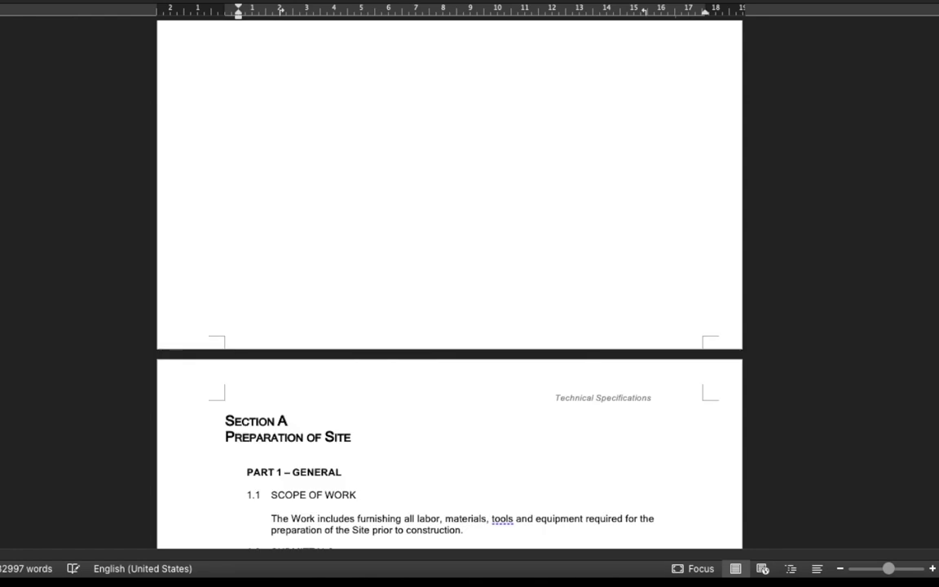
{"action": "scroll", "coordinate": [449, 285], "scroll_direction": "down", "scroll_amount": 20}
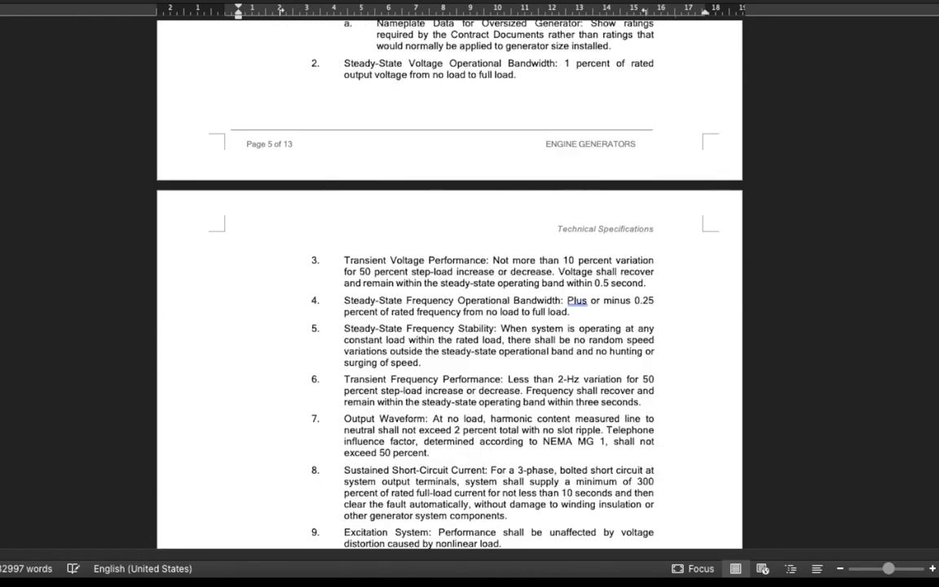
{"action": "scroll", "coordinate": [448, 285], "scroll_direction": "down", "scroll_amount": 15}
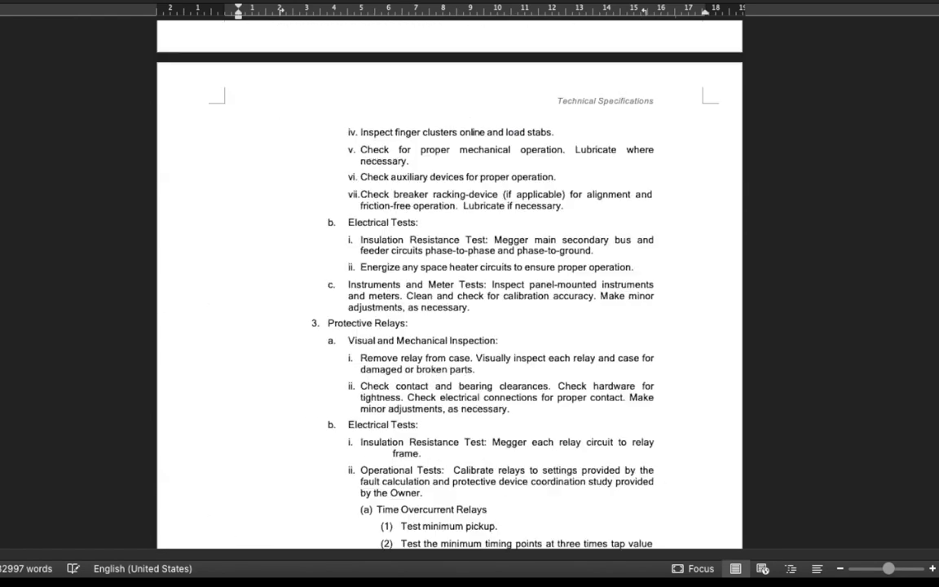
{"action": "scroll", "coordinate": [449, 285], "scroll_direction": "up", "scroll_amount": 5}
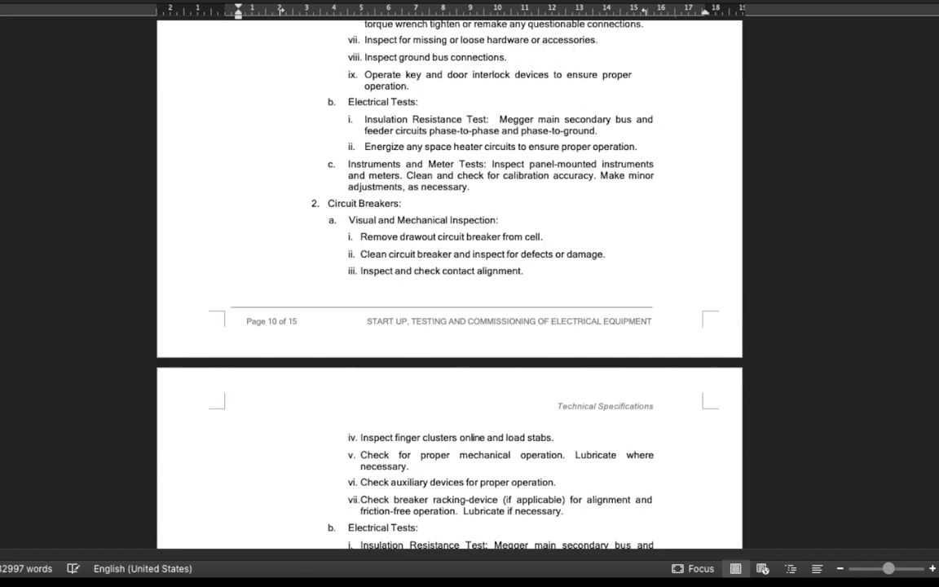
{"action": "scroll", "coordinate": [449, 285], "scroll_direction": "up", "scroll_amount": 20}
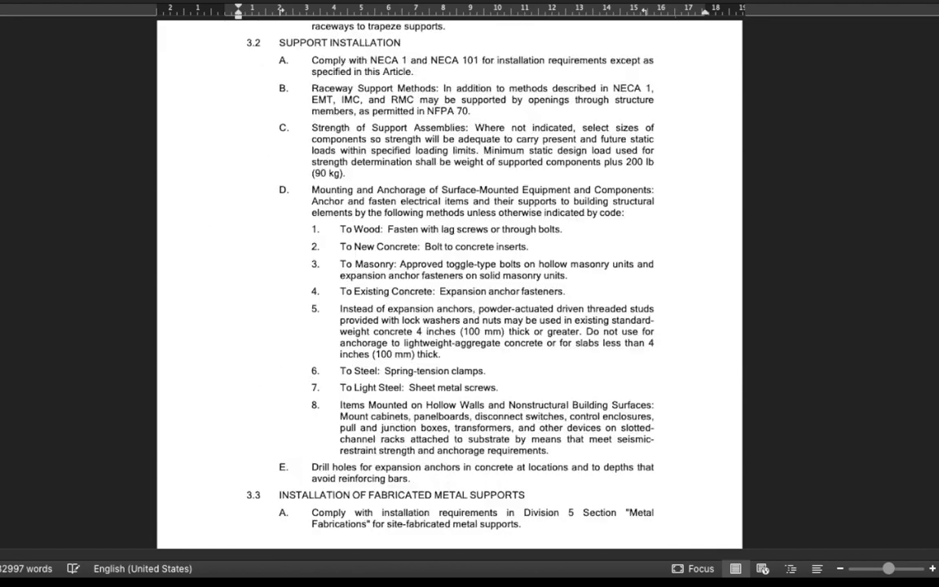
{"action": "scroll", "coordinate": [449, 286], "scroll_direction": "up", "scroll_amount": 15}
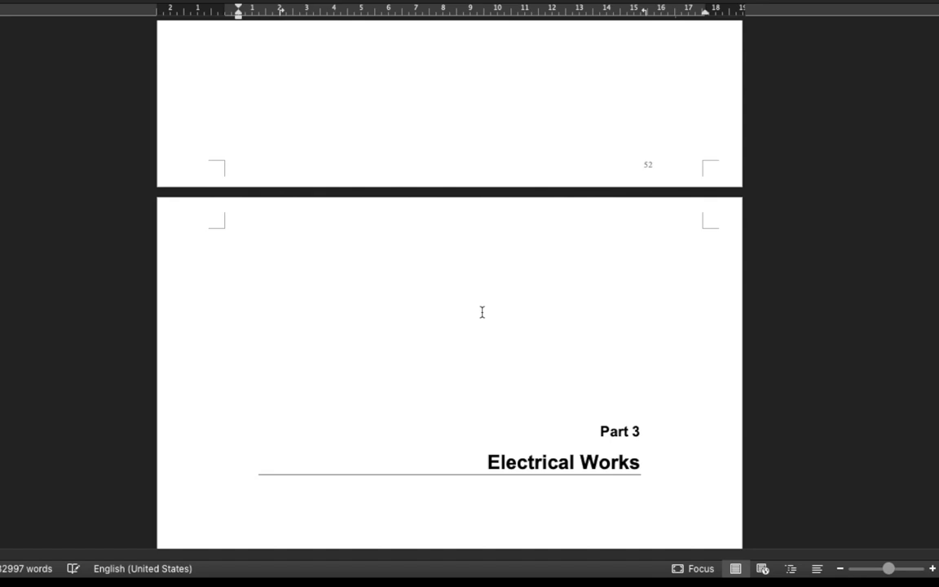
{"action": "scroll", "coordinate": [482, 312], "scroll_direction": "down", "scroll_amount": 3}
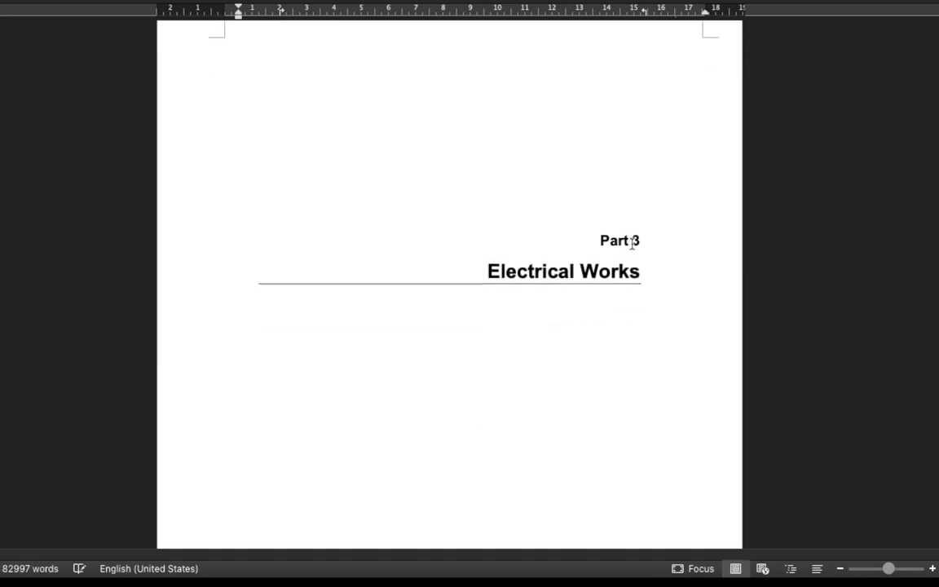
{"action": "double_click", "coordinate": [633, 241]}
{"action": "type", "text": "2"}
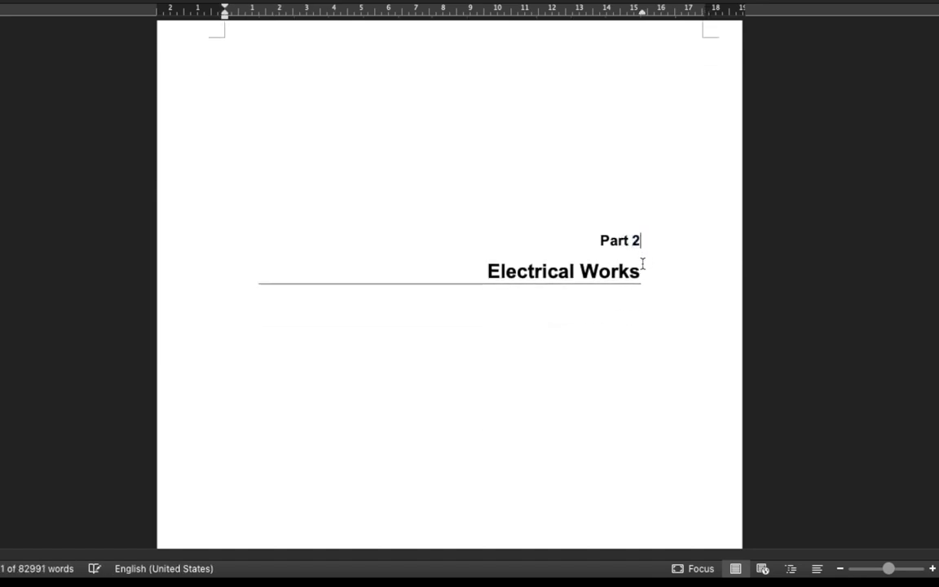
{"action": "scroll", "coordinate": [449, 285], "scroll_direction": "down", "scroll_amount": 20}
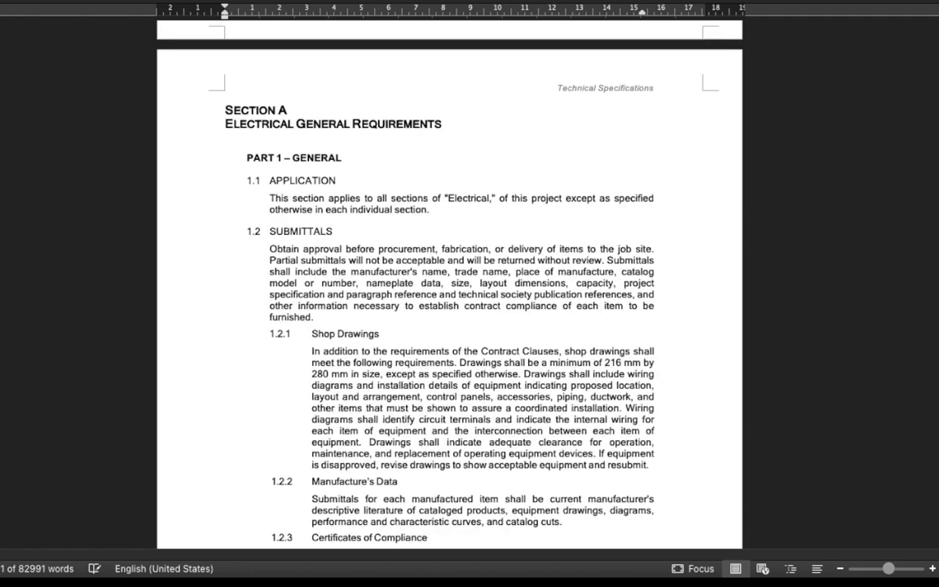
{"action": "scroll", "coordinate": [795, 138], "scroll_direction": "down", "scroll_amount": 20}
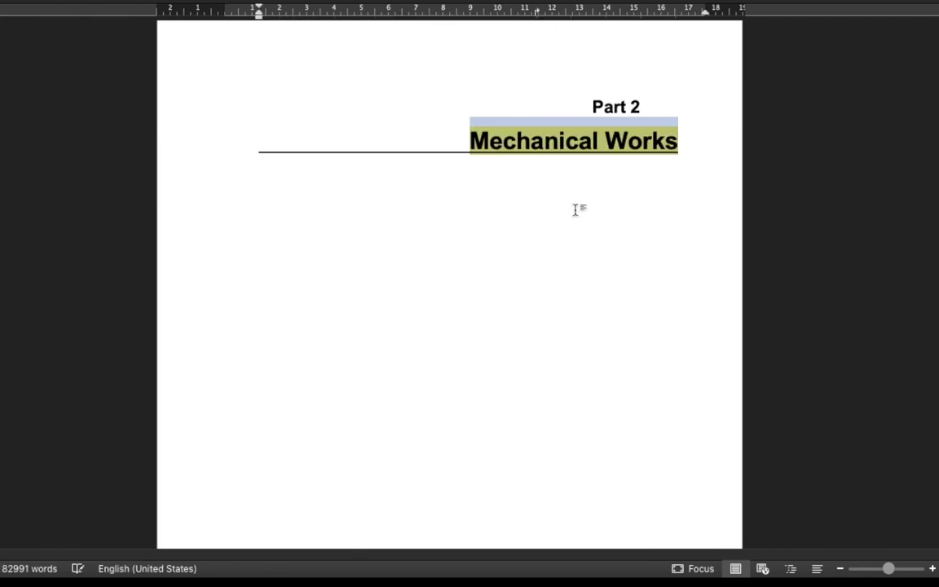
Cut the entire Part 2 Mechanical Works section, from its title page through its text.
{"action": "left_click_drag", "start_coordinate": [603, 138], "coordinate": [651, 245]}
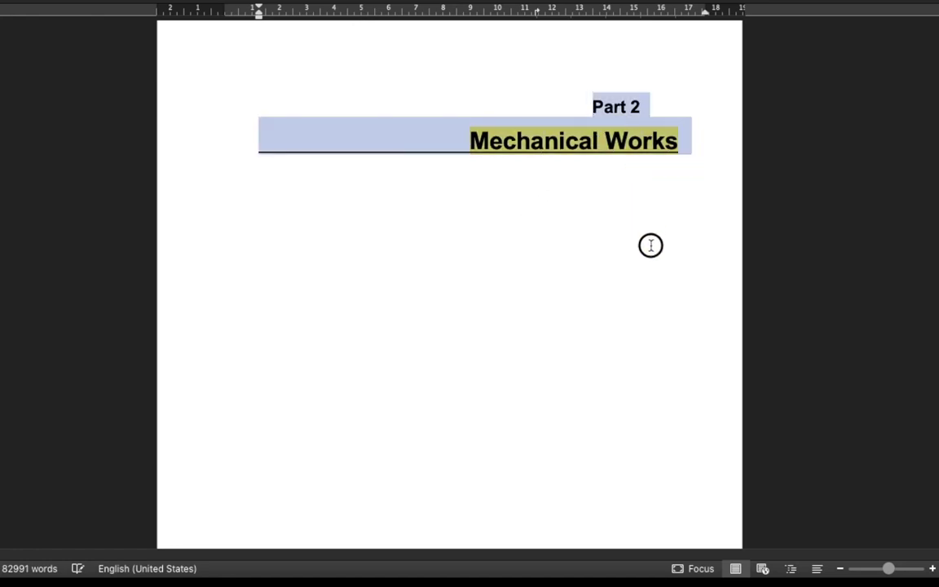
{"action": "left_click", "coordinate": [651, 245]}
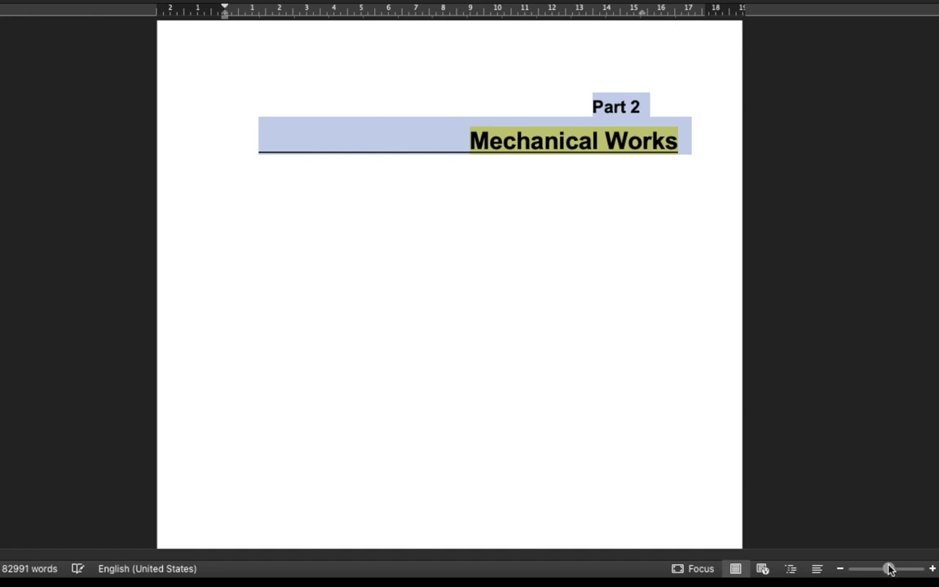
{"action": "mouse_move", "coordinate": [888, 570]}
{"action": "left_mouse_down"}
{"action": "mouse_move", "coordinate": [869, 568]}
{"action": "mouse_move", "coordinate": [885, 568]}
{"action": "left_mouse_up"}
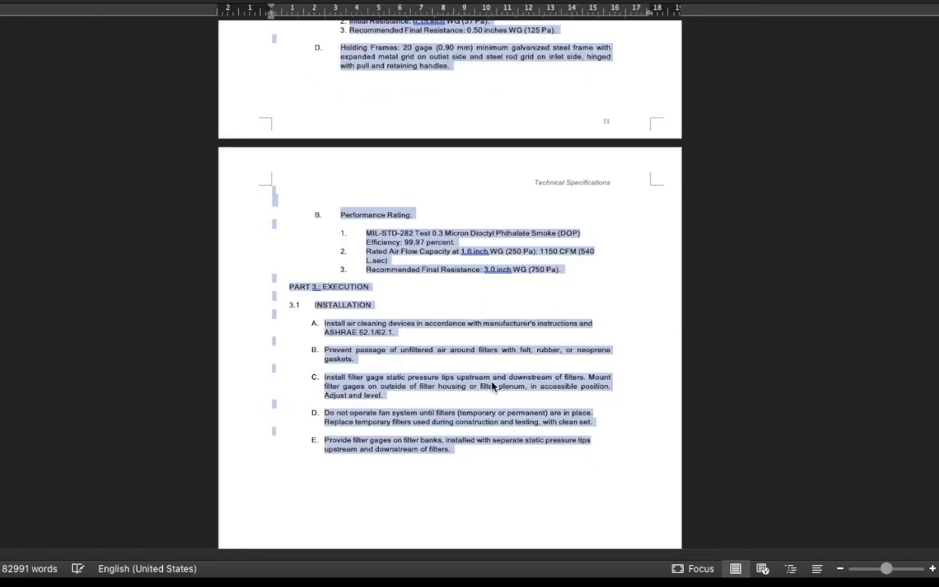
{"action": "scroll", "coordinate": [459, 338], "scroll_direction": "down", "scroll_amount": 10}
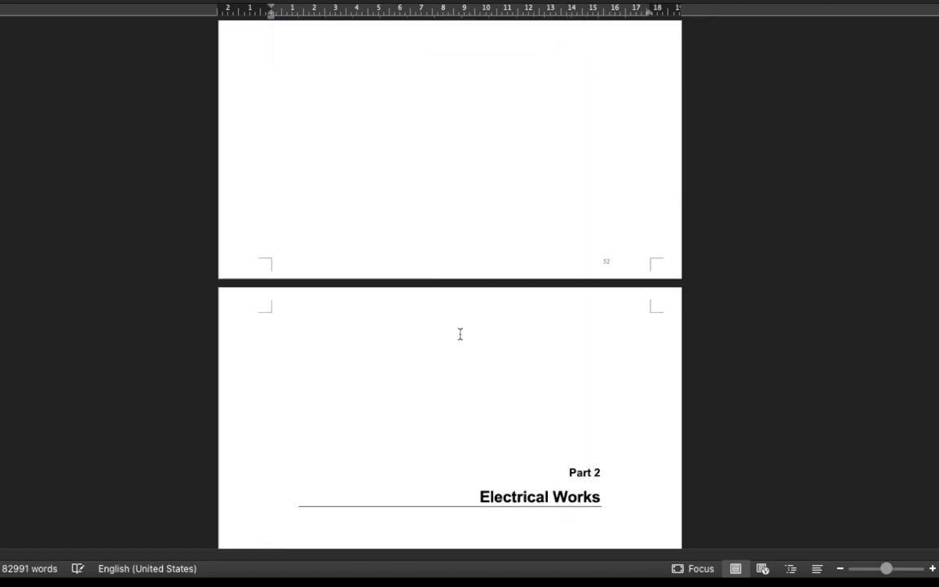
{"action": "scroll", "coordinate": [460, 334], "scroll_direction": "up", "scroll_amount": 6}
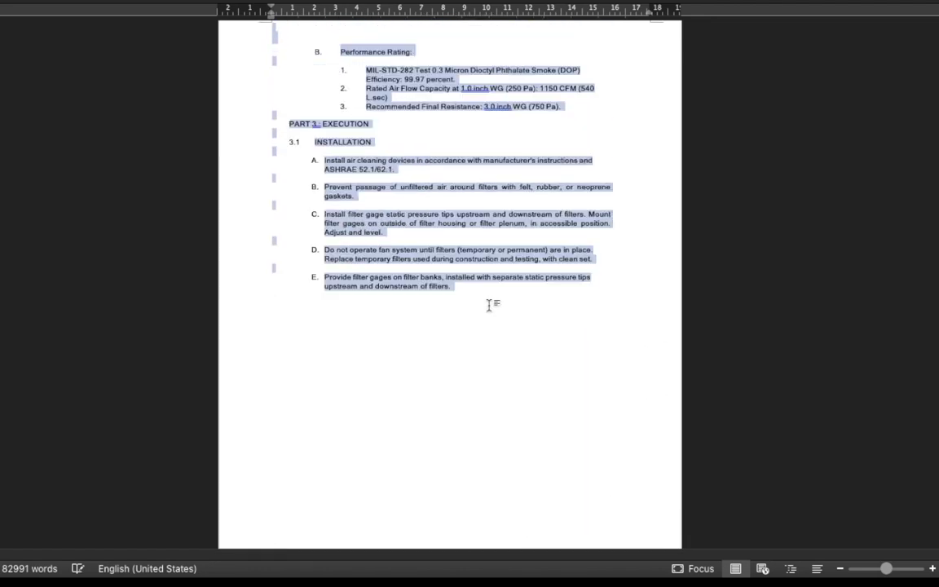
{"action": "scroll", "coordinate": [489, 304], "scroll_direction": "up", "scroll_amount": 1}
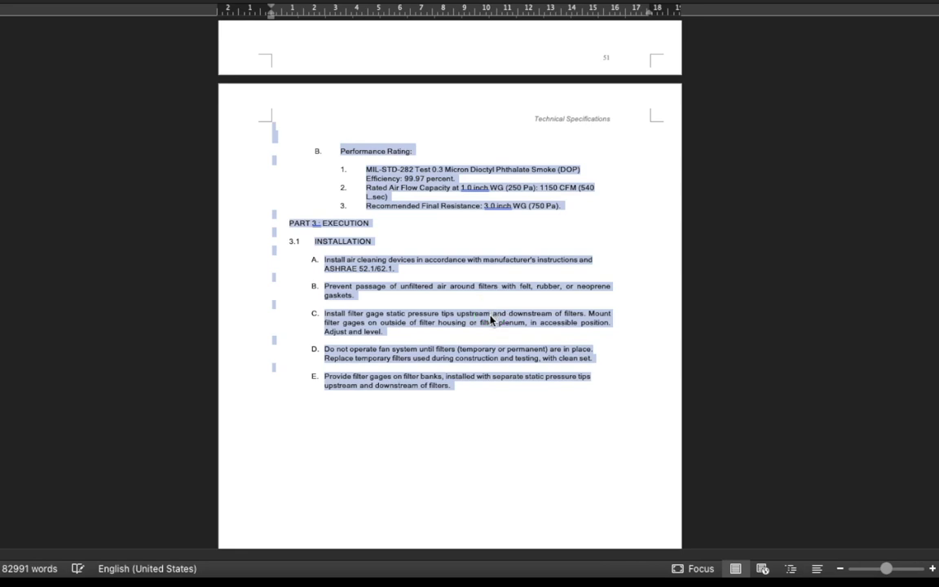
{"action": "right_click", "coordinate": [491, 320]}
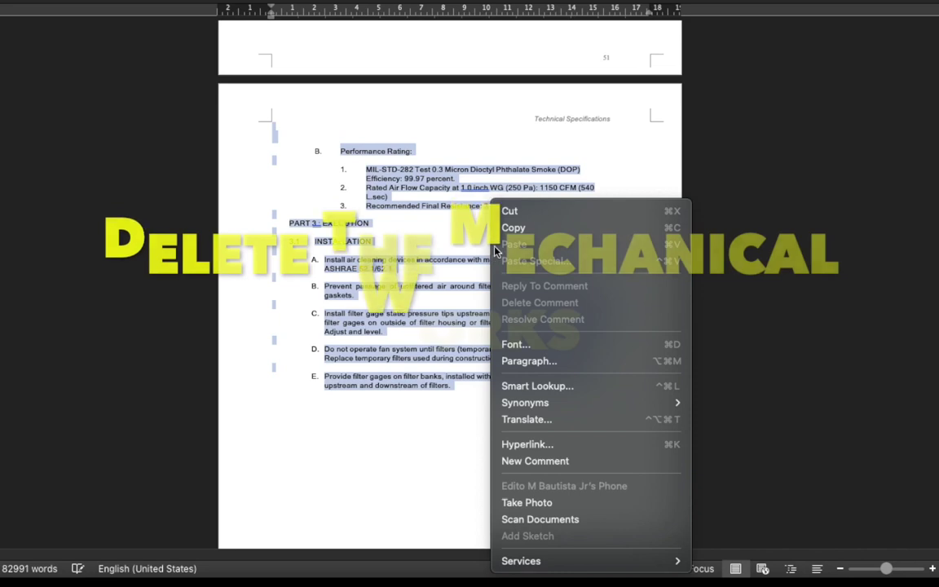
{"action": "left_click", "coordinate": [511, 211]}
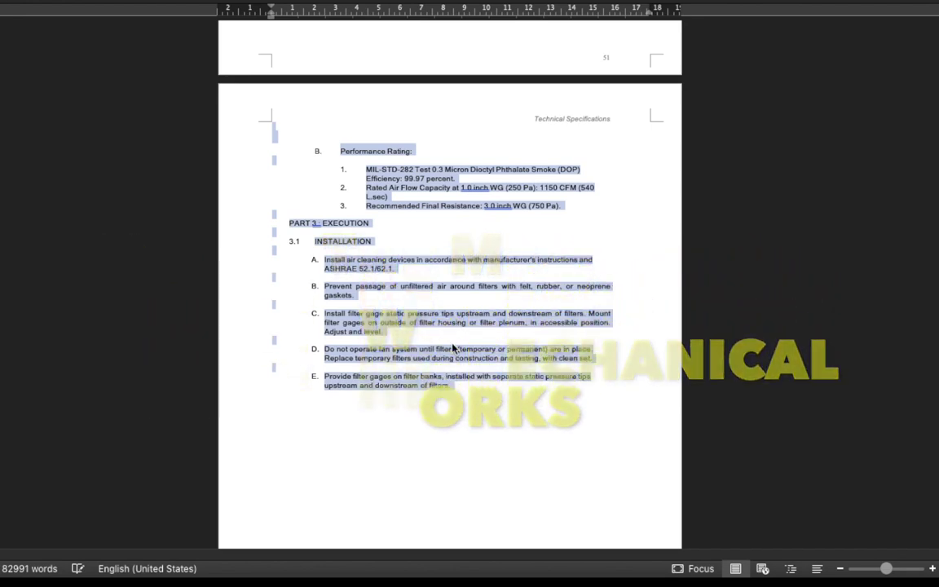
{"action": "scroll", "coordinate": [455, 349], "scroll_direction": "down", "scroll_amount": 8}
Cut the Part 5 Fire Protection Works section from its title through the end of Fire Pumps.
{"action": "scroll", "coordinate": [449, 285], "scroll_direction": "down", "scroll_amount": 15}
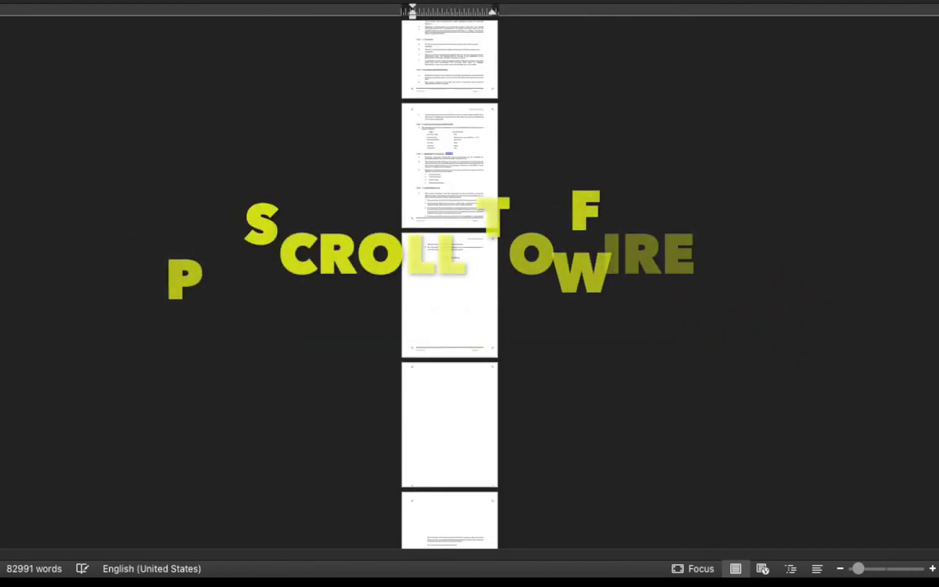
{"action": "scroll", "coordinate": [449, 285], "scroll_direction": "down", "scroll_amount": 2}
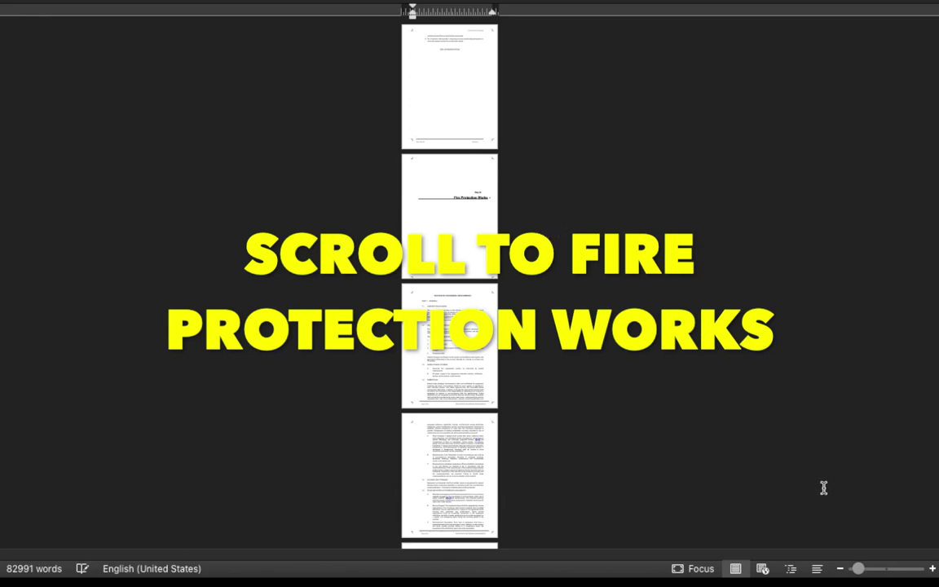
{"action": "left_click_drag", "start_coordinate": [858, 568], "coordinate": [875, 568]}
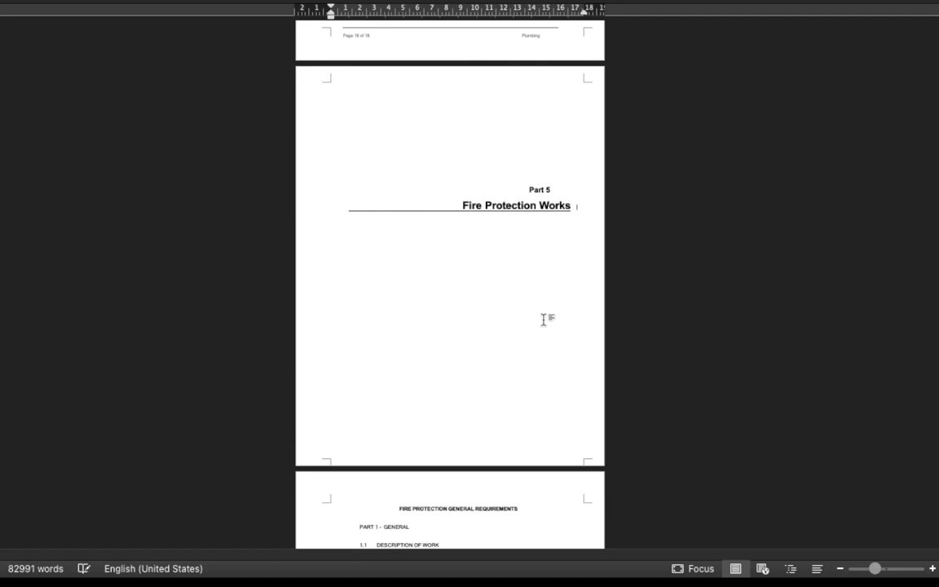
{"action": "left_click_drag", "start_coordinate": [532, 201], "coordinate": [491, 324]}
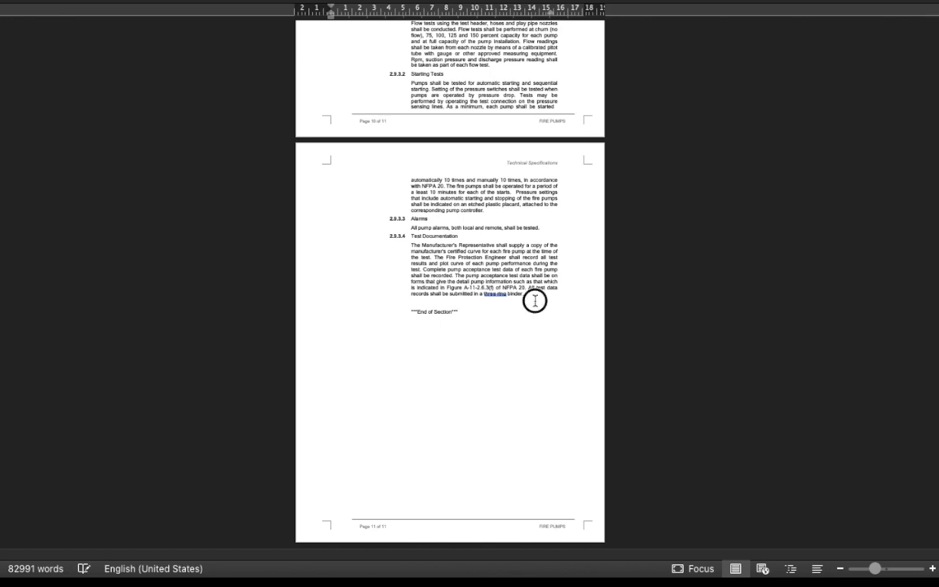
{"action": "left_click", "coordinate": [525, 303], "text": "shift"}
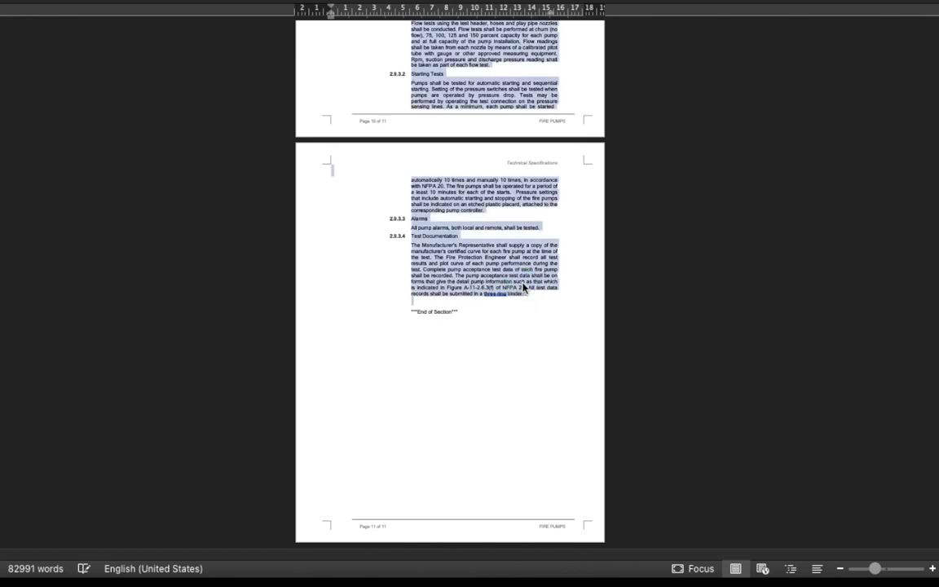
{"action": "right_click", "coordinate": [523, 287]}
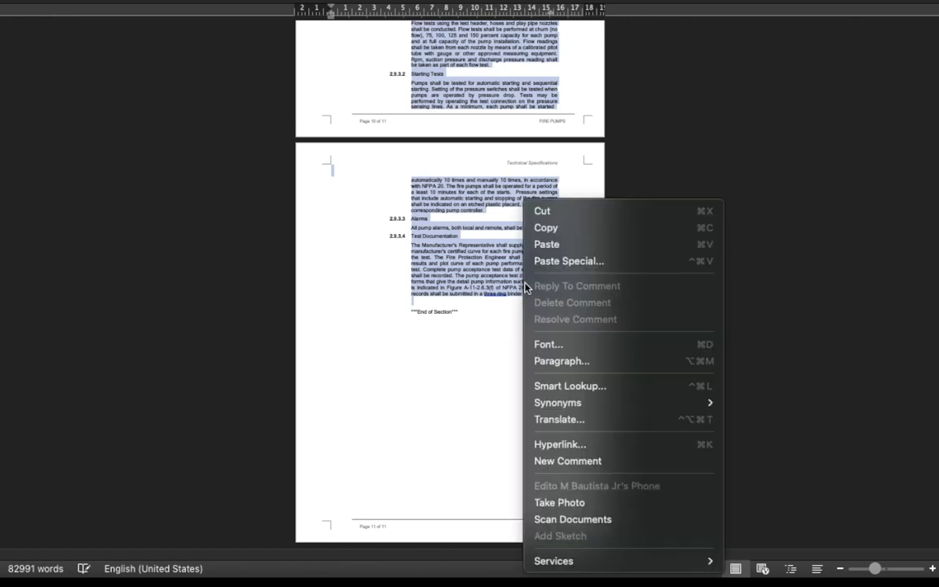
{"action": "left_click", "coordinate": [549, 211]}
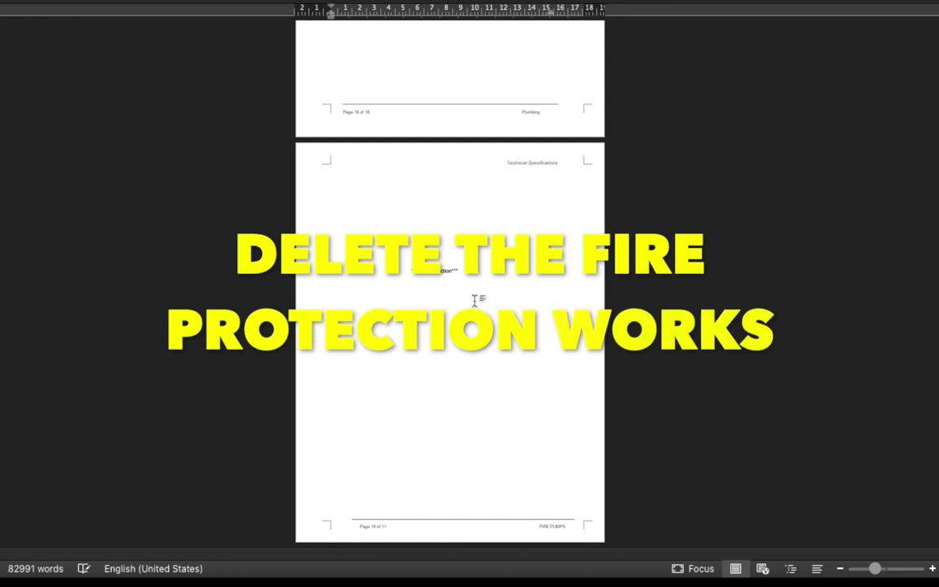
Delete the leftover end-of-section line after the cut Fire Protection content.
{"action": "left_click", "coordinate": [455, 293]}
{"action": "left_click_drag", "start_coordinate": [456, 270], "coordinate": [390, 260]}
{"action": "key", "text": "Delete"}
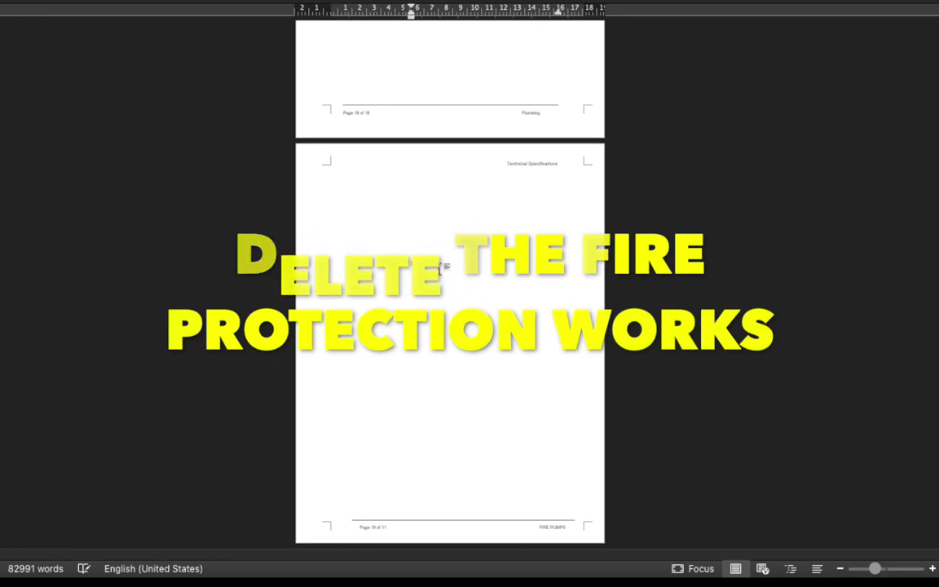
{"action": "scroll", "coordinate": [449, 294], "scroll_direction": "up", "scroll_amount": 5}
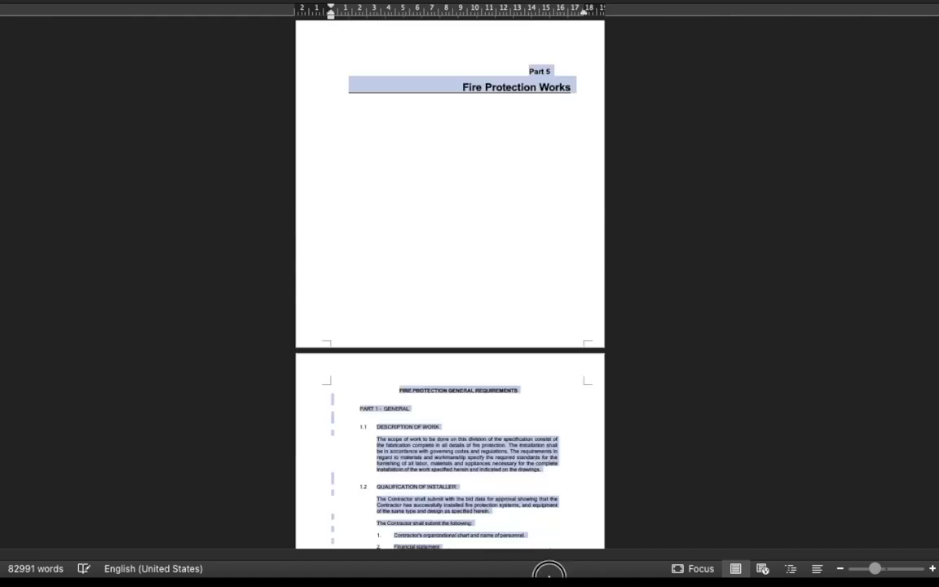
Scroll through the remaining specification pages to review them.
{"action": "scroll", "coordinate": [450, 294], "scroll_direction": "down", "scroll_amount": 10}
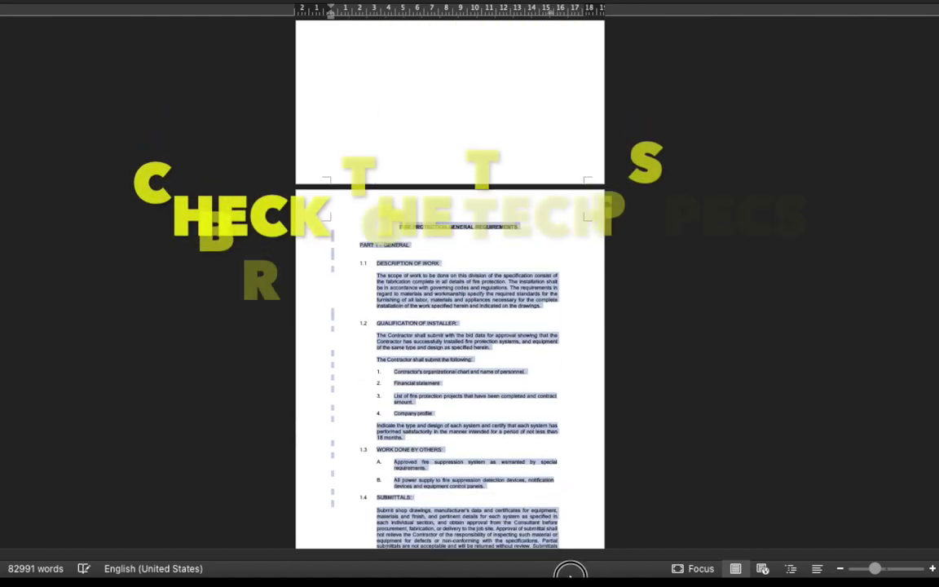
{"action": "scroll", "coordinate": [449, 294], "scroll_direction": "down", "scroll_amount": 8}
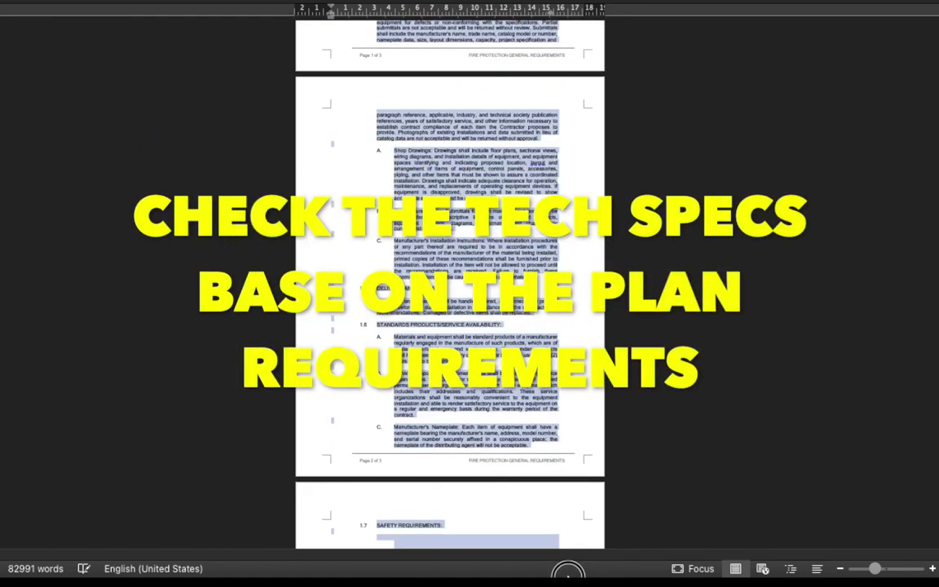
{"action": "scroll", "coordinate": [450, 293], "scroll_direction": "down", "scroll_amount": 8}
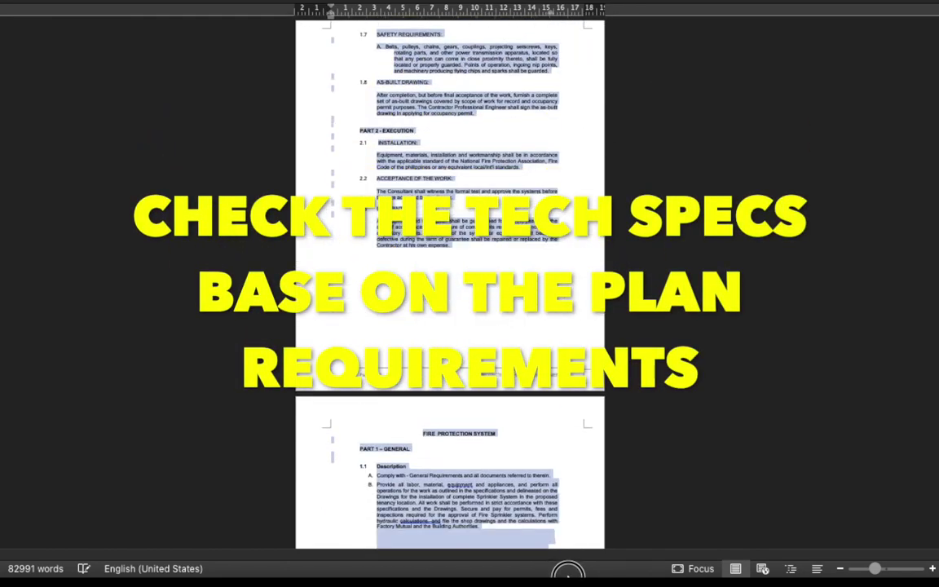
{"action": "scroll", "coordinate": [449, 293], "scroll_direction": "down", "scroll_amount": 7}
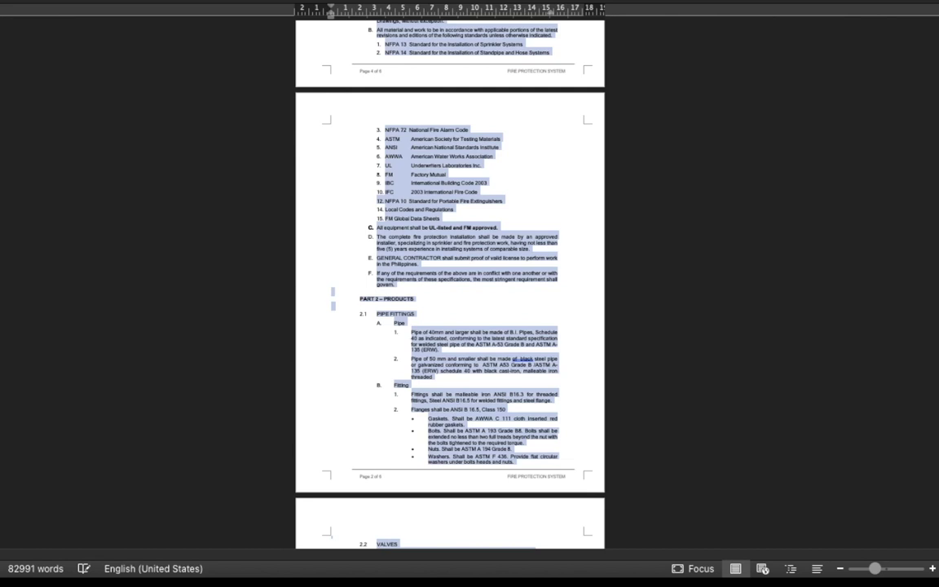
{"action": "scroll", "coordinate": [450, 293], "scroll_direction": "down", "scroll_amount": 1}
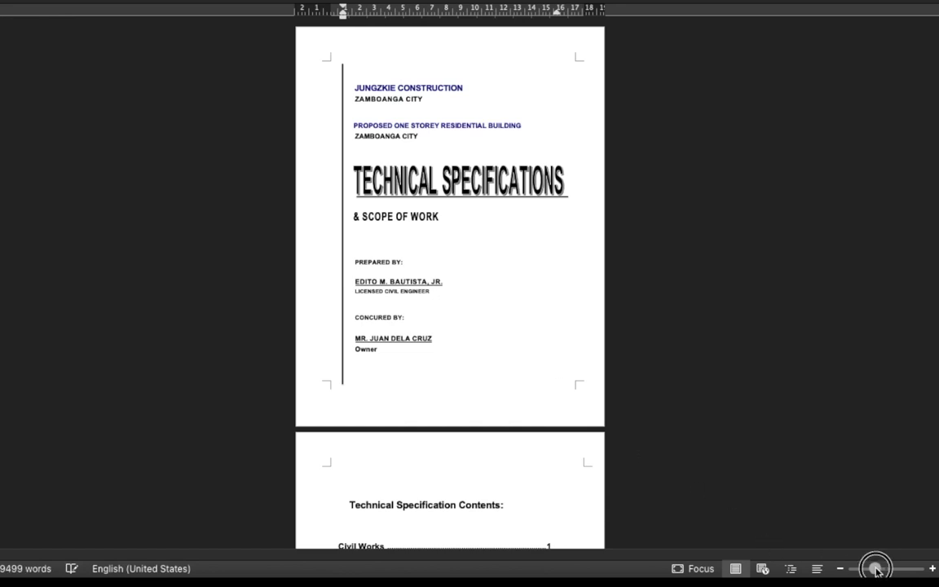
{"action": "left_click_drag", "start_coordinate": [876, 568], "coordinate": [880, 568]}
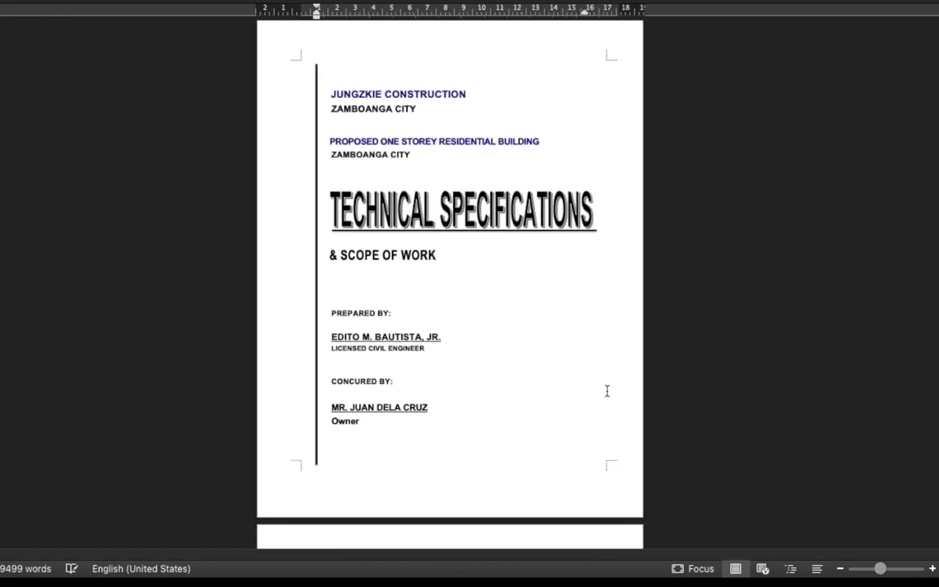